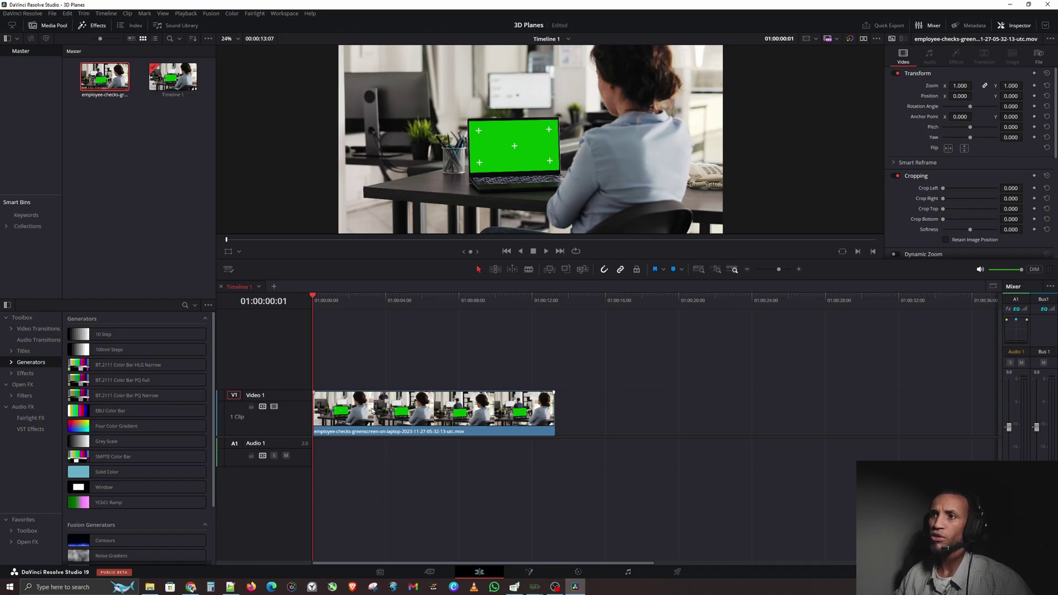
# - Open the green-screen laptop clip from the timeline on the Fusion page
pyautogui.moveTo(373, 410); pyautogui.dragTo(335, 429)
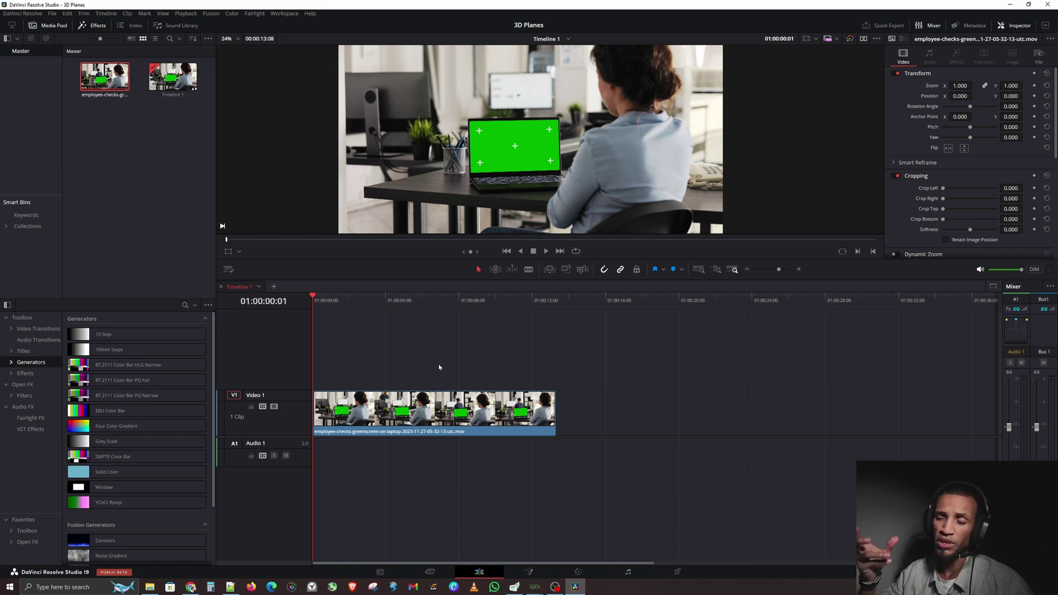
pyautogui.click(422, 389)
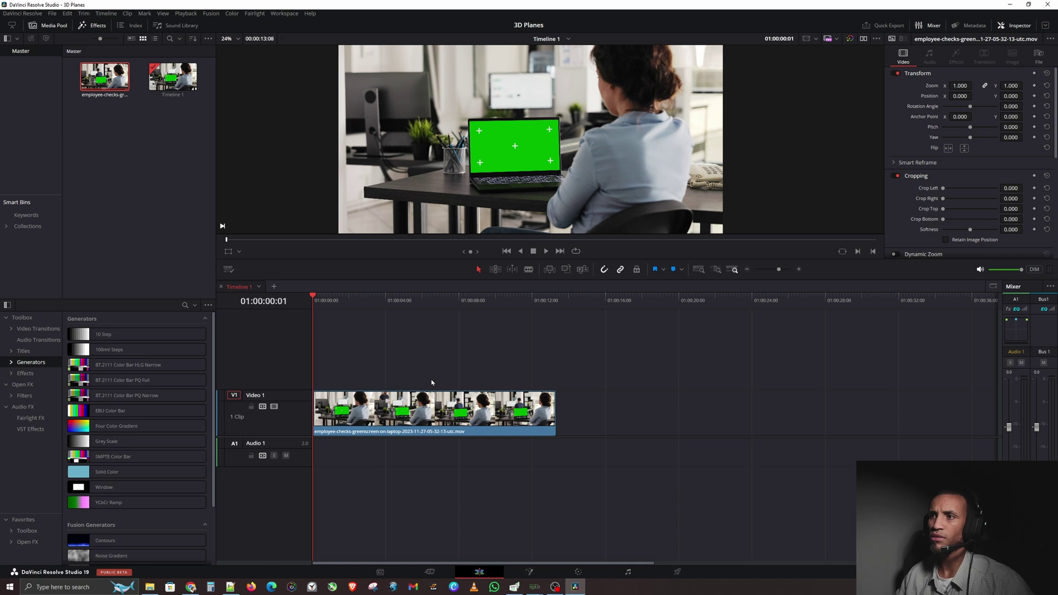
pyautogui.click(383, 414)
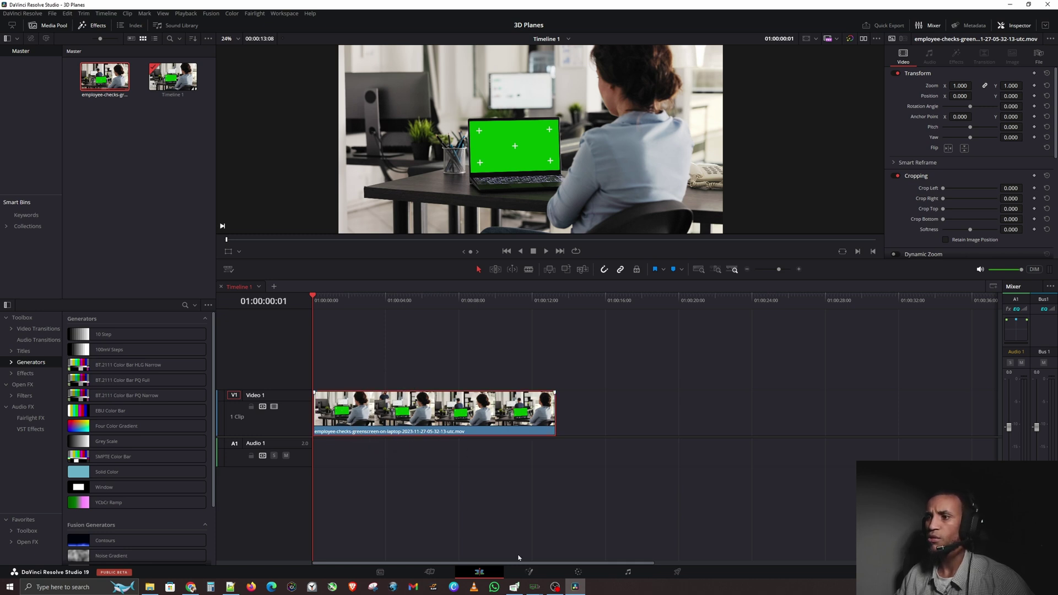
pyautogui.click(528, 572)
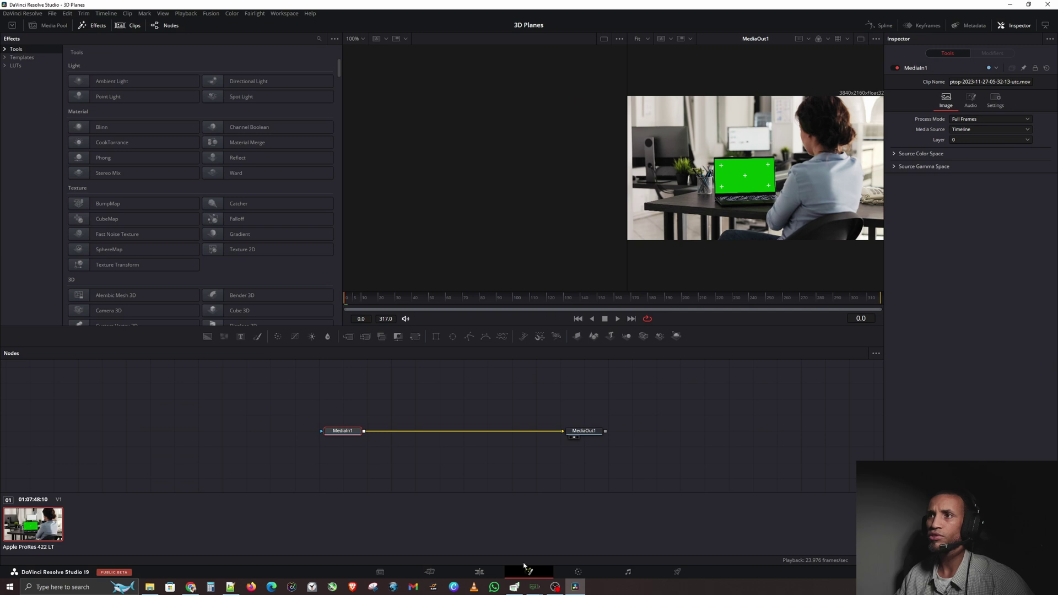
# - Switch from the dual-viewer layout to one large viewer showing MediaOut1
pyautogui.moveTo(383, 445)
pyautogui.mouseDown()
pyautogui.moveTo(407, 444)
pyautogui.moveTo(361, 439)
pyautogui.moveTo(369, 448)
pyautogui.mouseUp()
pyautogui.click(593, 437)
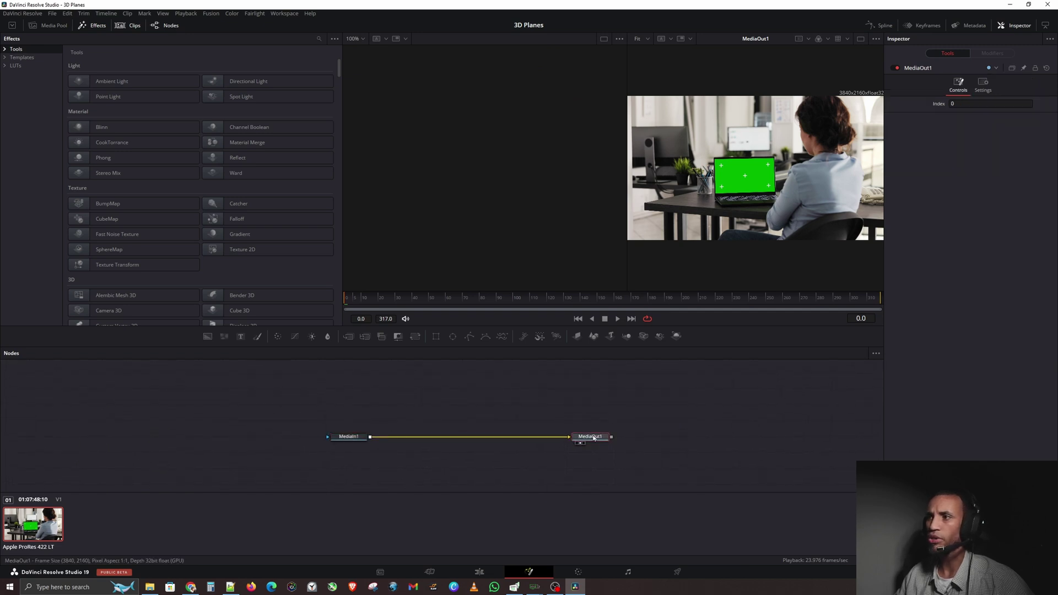
pyautogui.click(461, 437)
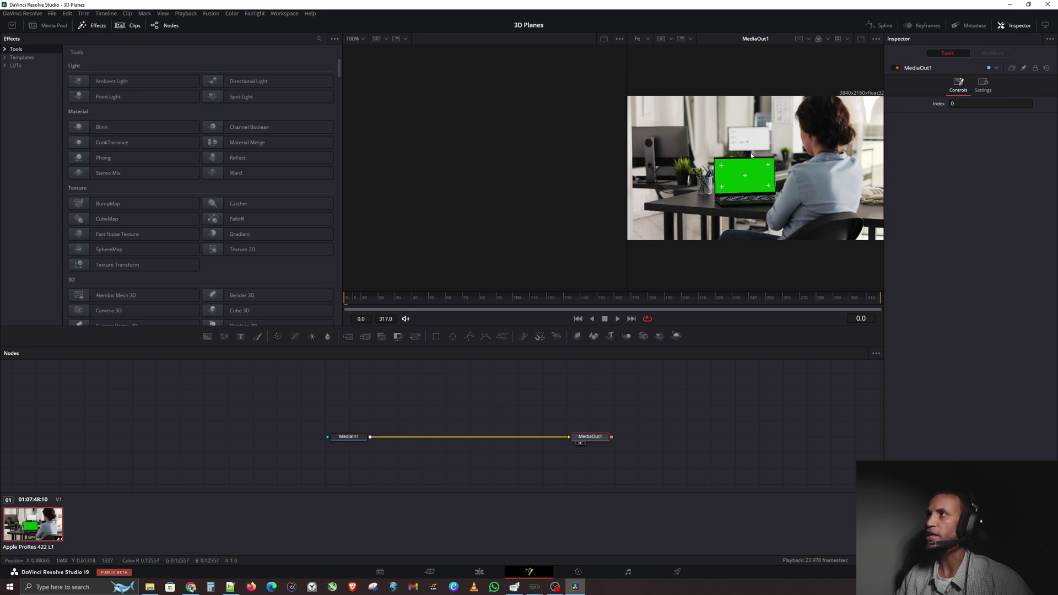
pyautogui.click(861, 39)
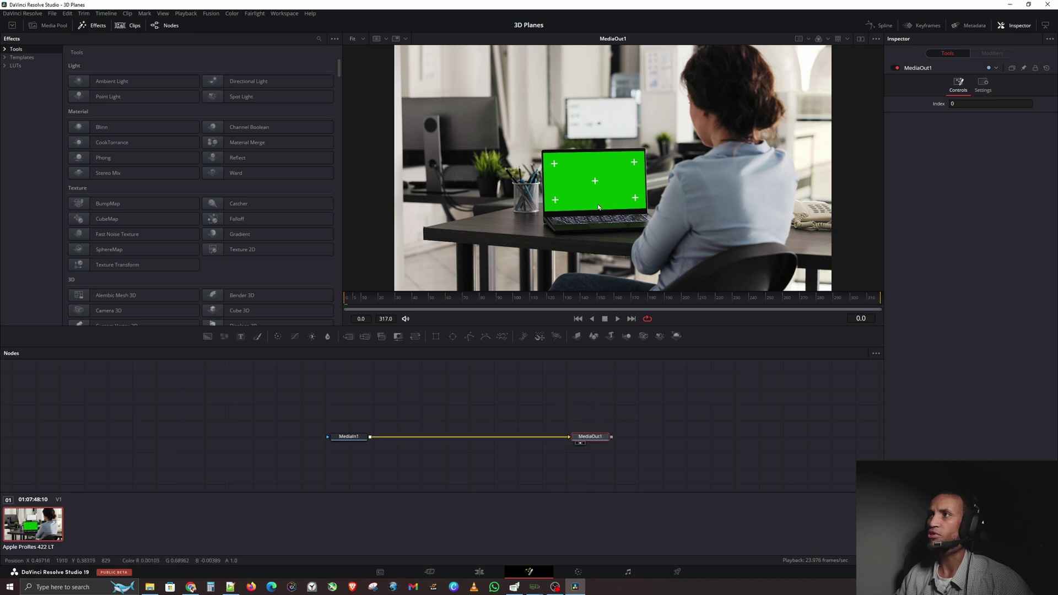
# - Play the clip to examine how the laptop screen moves, and return to frame 0
pyautogui.click(494, 483)
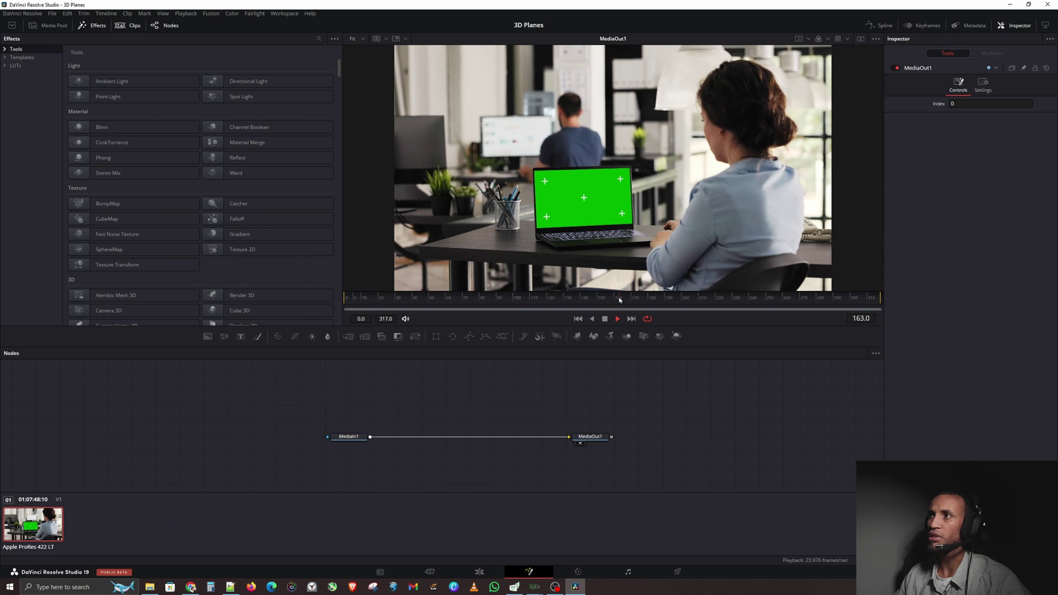
pyautogui.press('space')
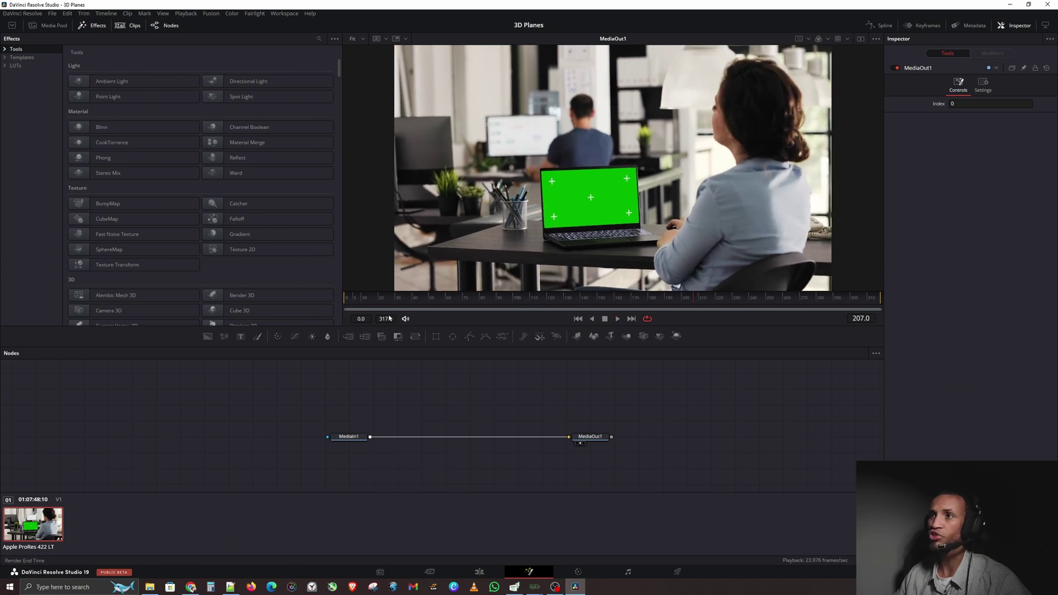
pyautogui.moveTo(368, 301); pyautogui.dragTo(347, 298)
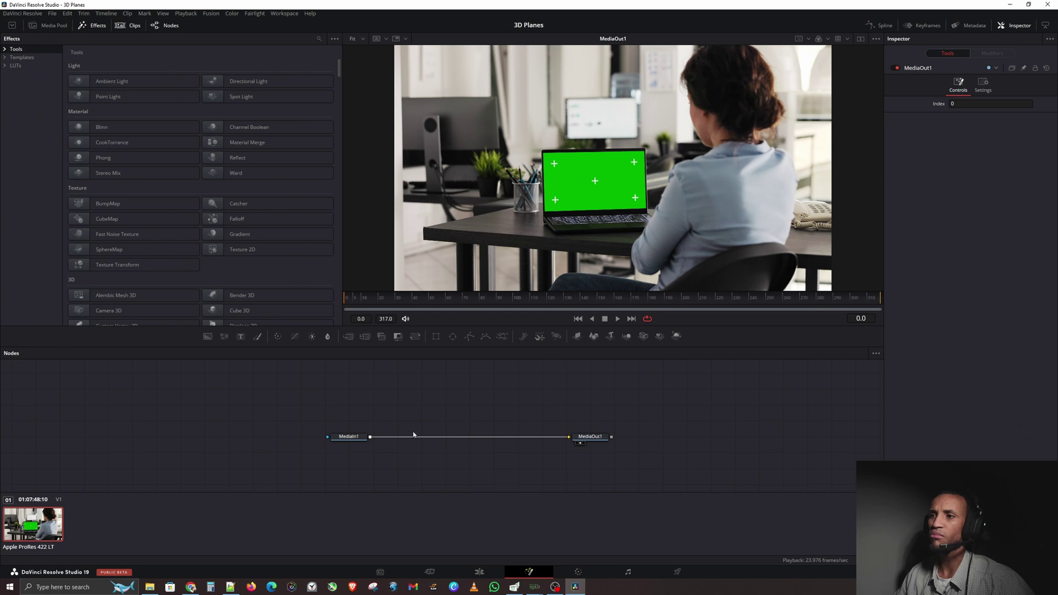
# - Insert a Planar Tracker node between MediaIn1 and MediaOut1
pyautogui.click(351, 440)
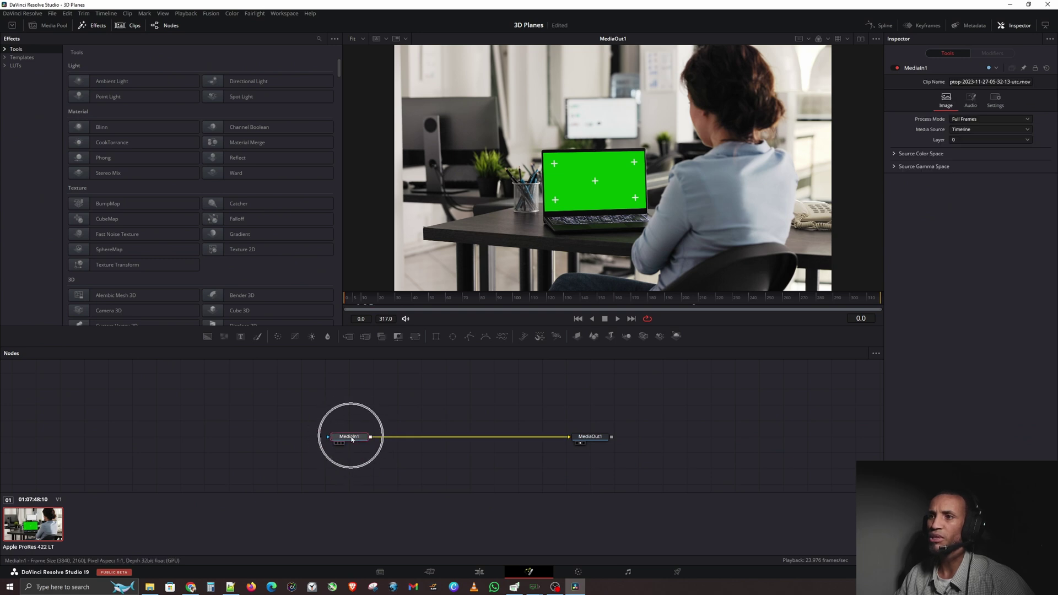
pyautogui.hotkey('shift', 'space')
pyautogui.write('Planar Tracker')
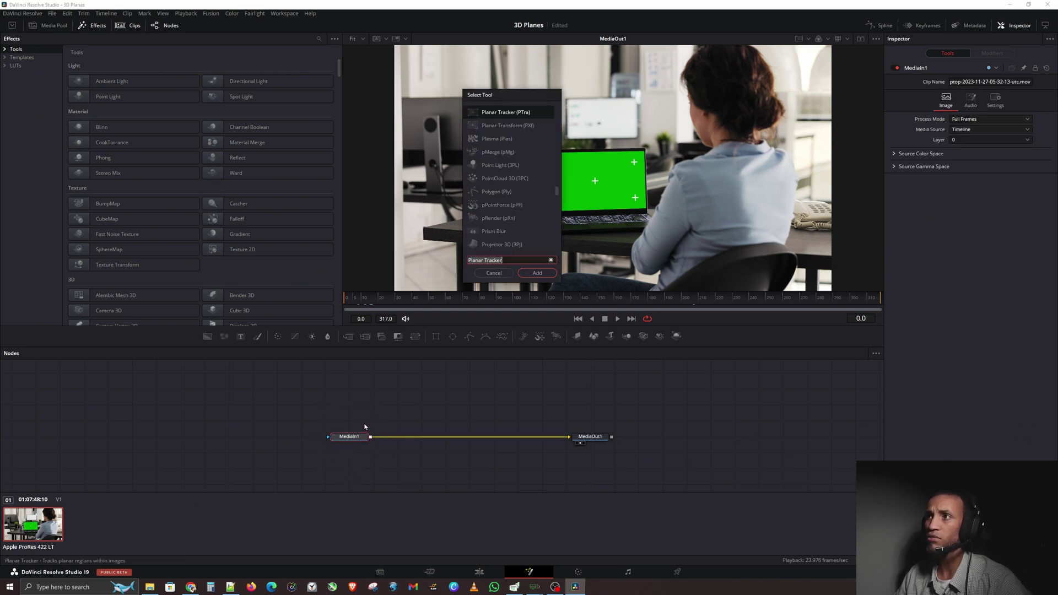
pyautogui.write('track')
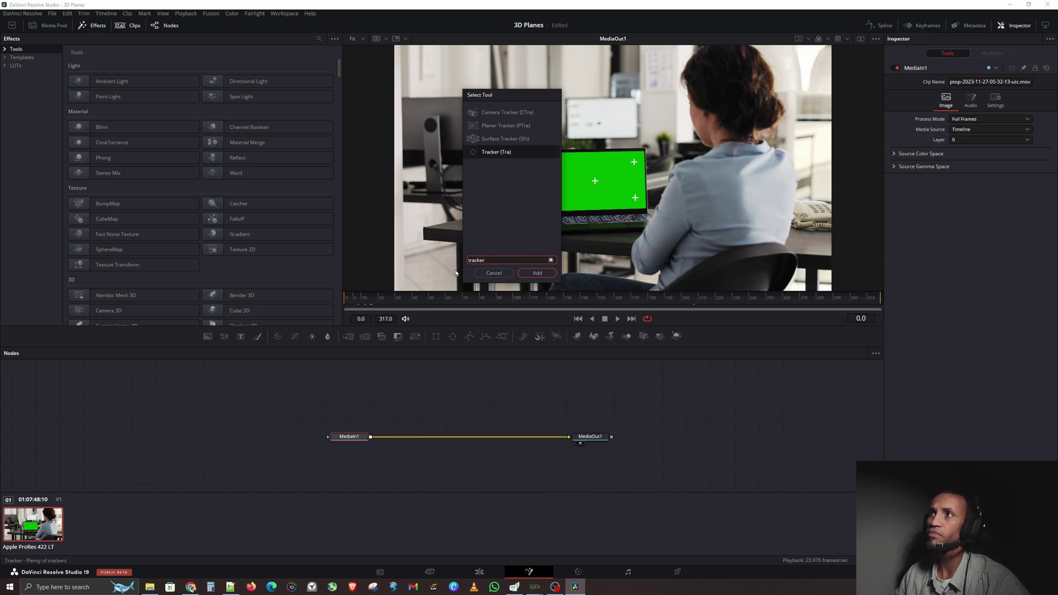
pyautogui.click(498, 126)
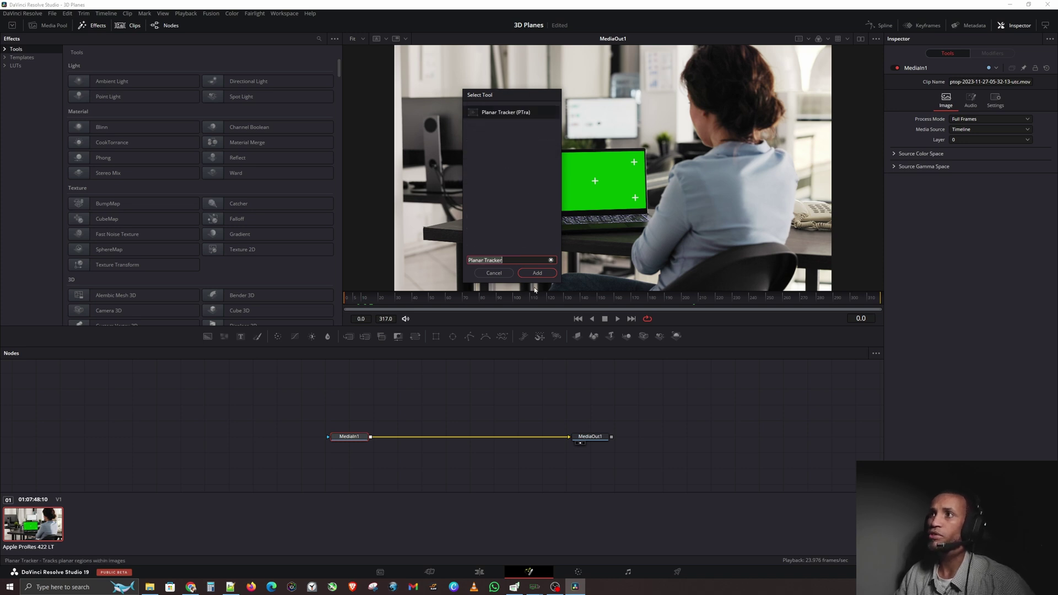
pyautogui.click(537, 274)
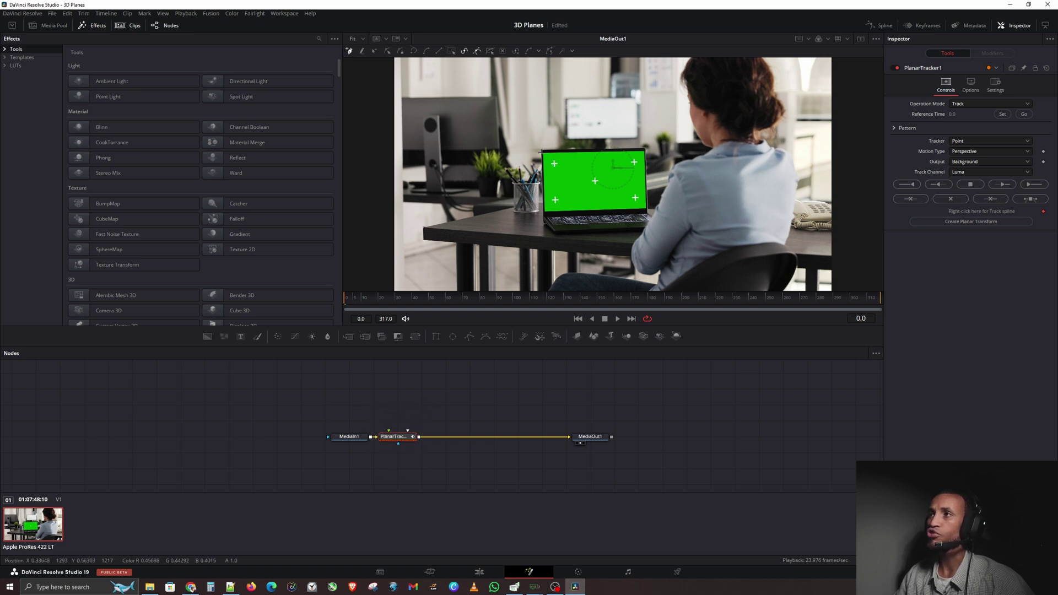
# - Outline the laptop's green screen with a closed four-corner tracking shape along its edges
pyautogui.scroll(5, 543, 155)
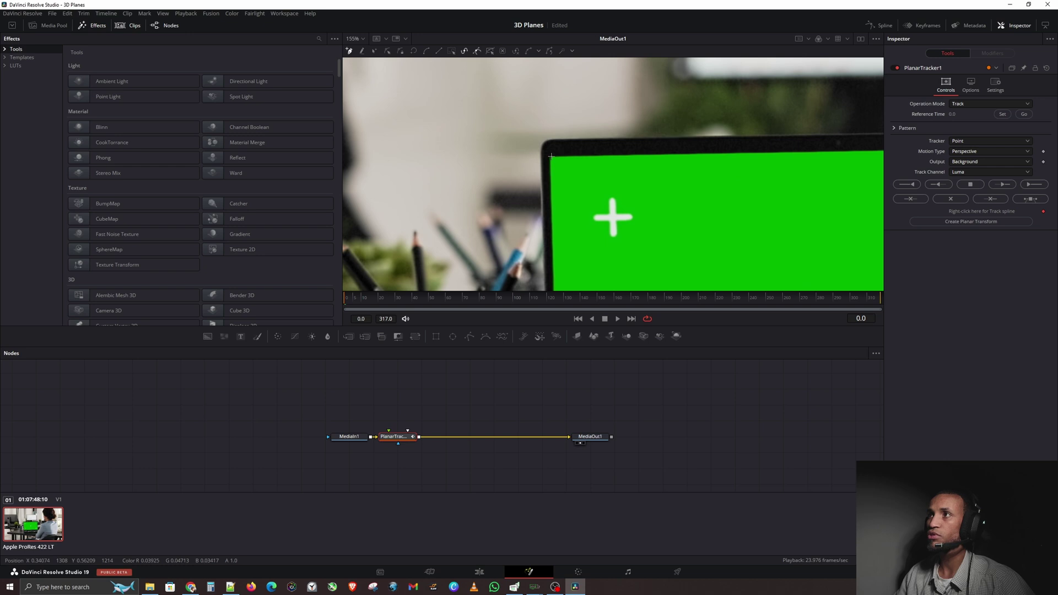
pyautogui.scroll(-5, 549, 156)
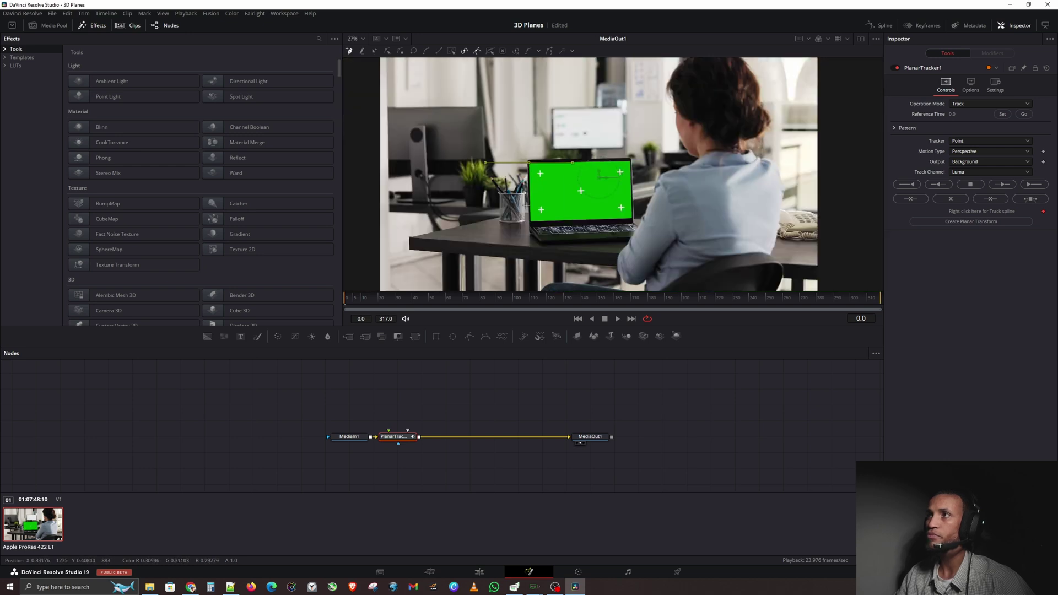
pyautogui.scroll(2, 535, 231)
pyautogui.scroll(3, 535, 230)
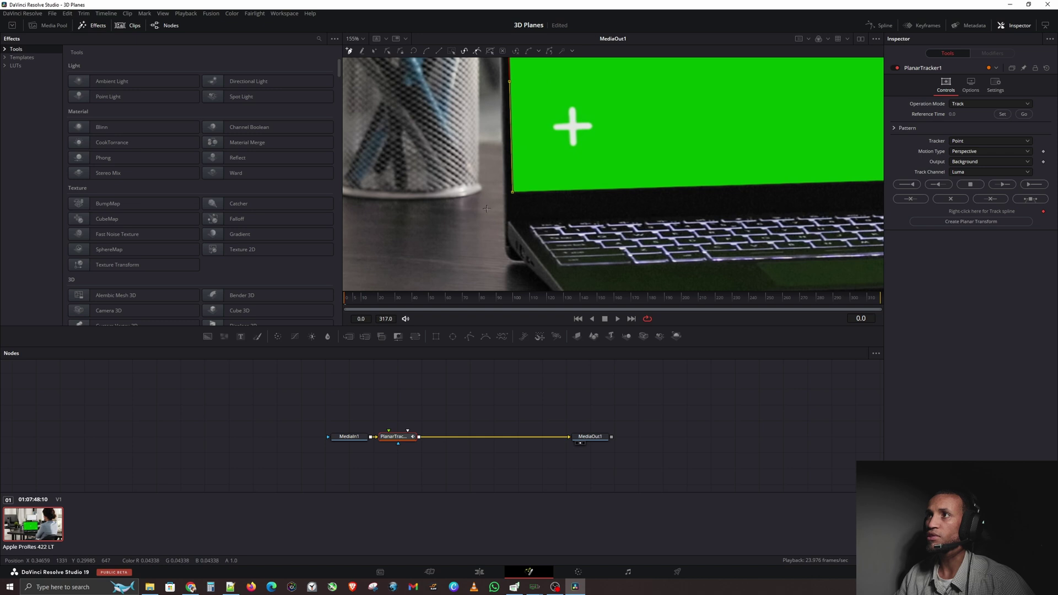
pyautogui.scroll(-4, 465, 194)
pyautogui.scroll(5, 675, 191)
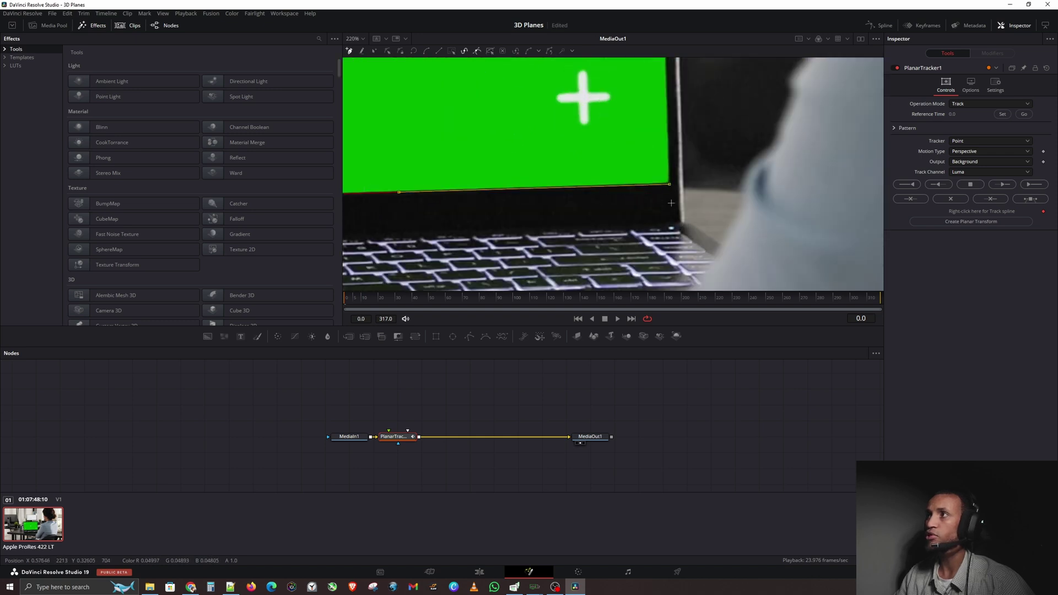
pyautogui.scroll(-6, 672, 203)
pyautogui.scroll(10, 659, 178)
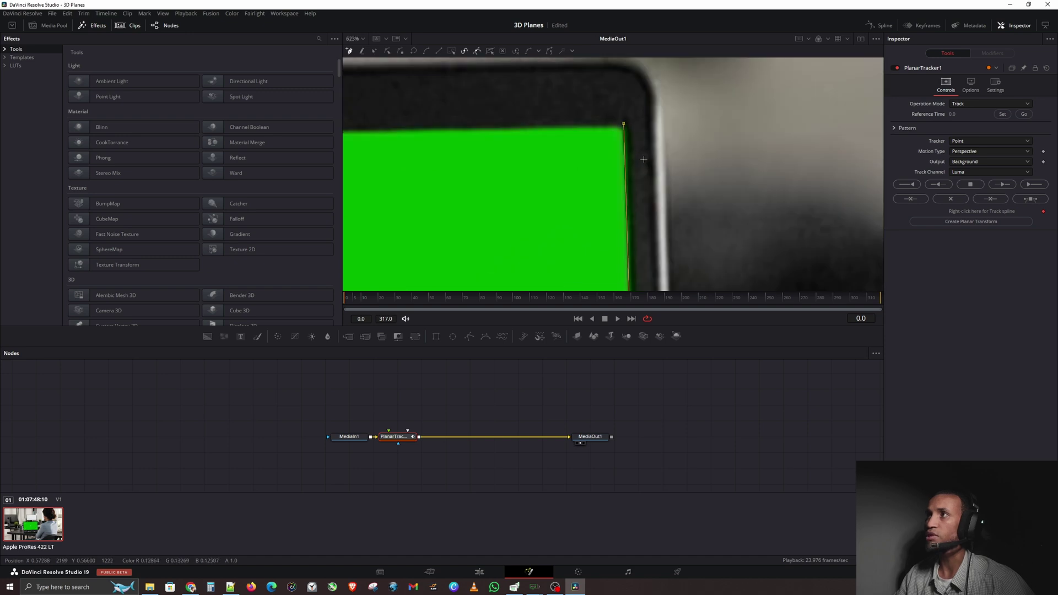
pyautogui.scroll(-10, 641, 151)
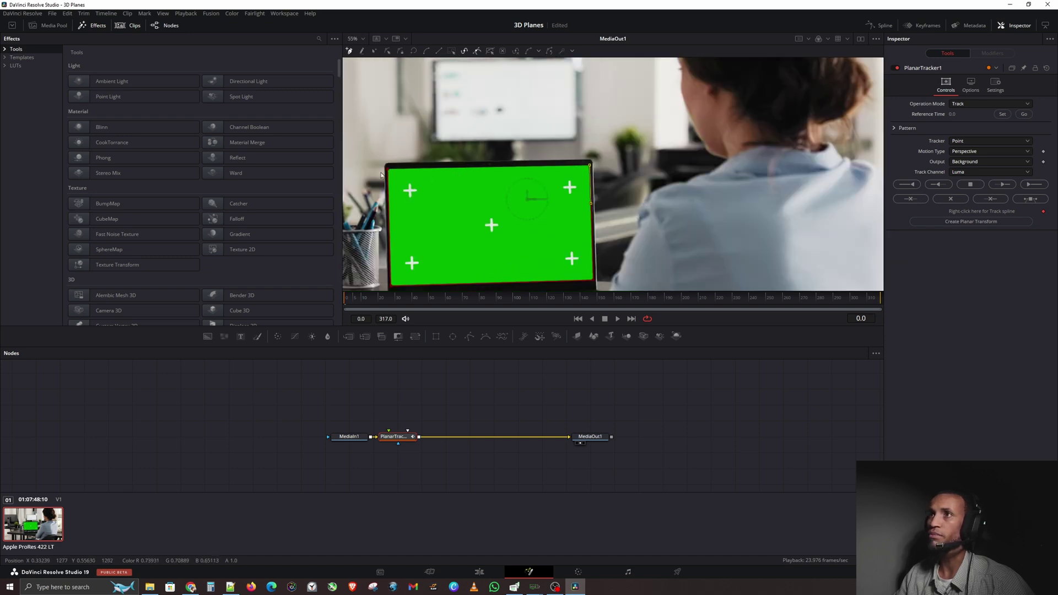
pyautogui.scroll(10, 382, 176)
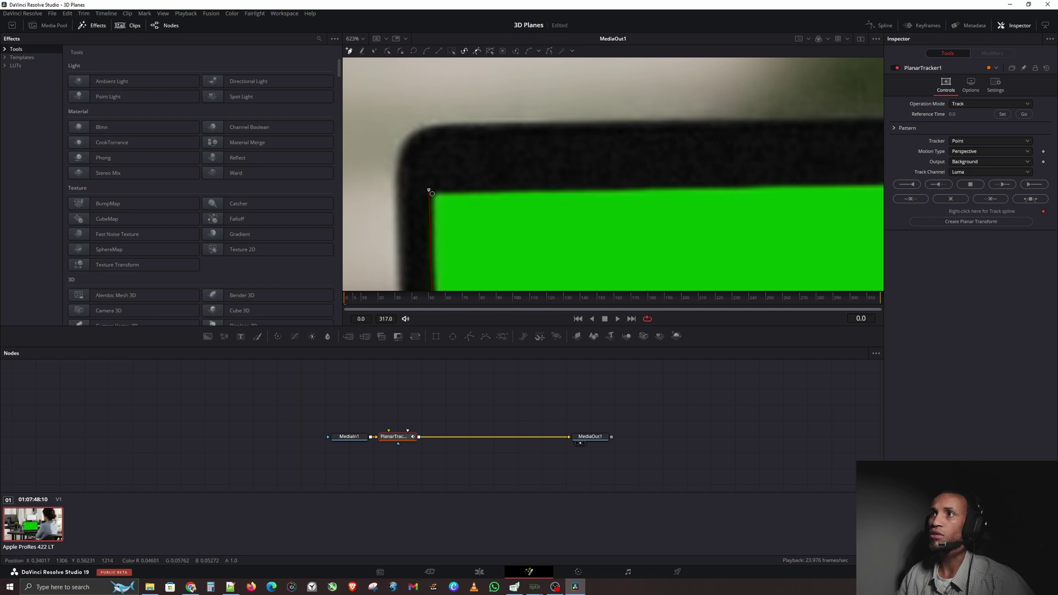
pyautogui.scroll(-10, 434, 196)
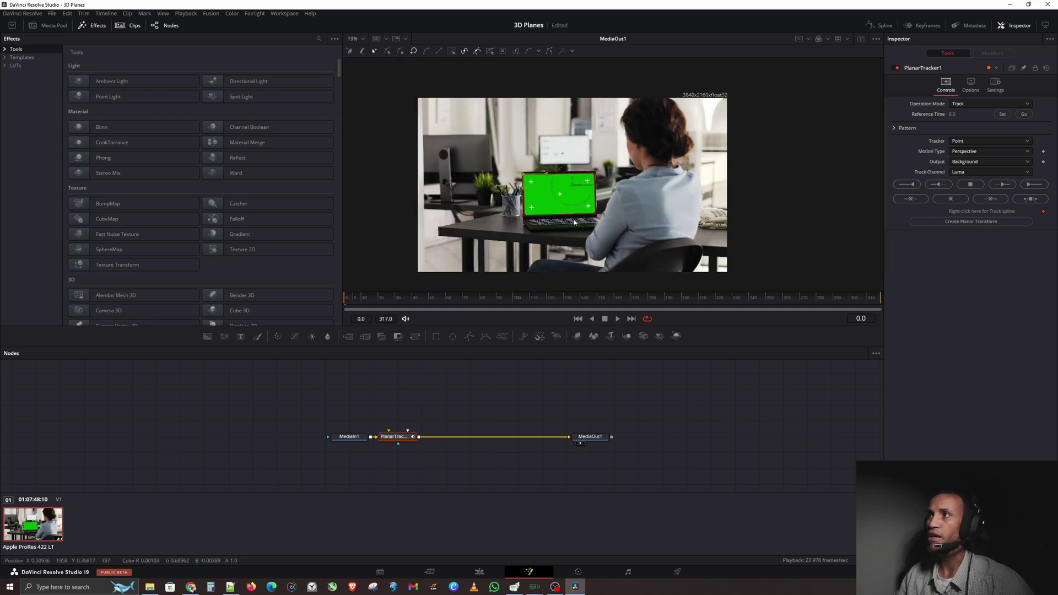
# - Track the green screen forward from frame 0 to the clip's end with the Point tracker and Perspective motion
pyautogui.scroll(3, 575, 219)
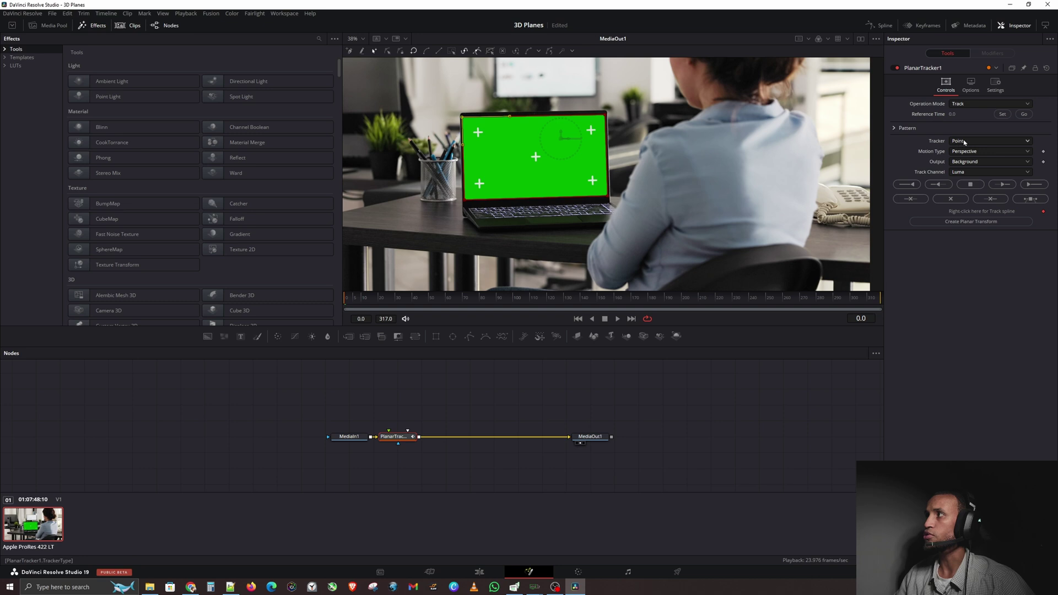
pyautogui.click(1035, 185)
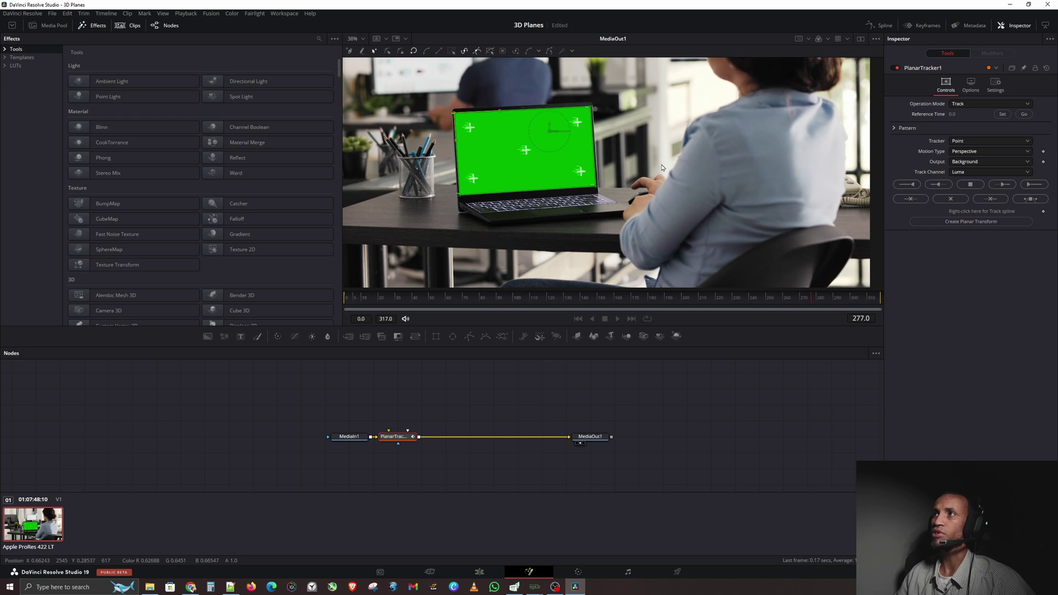
pyautogui.scroll(-3, 662, 165)
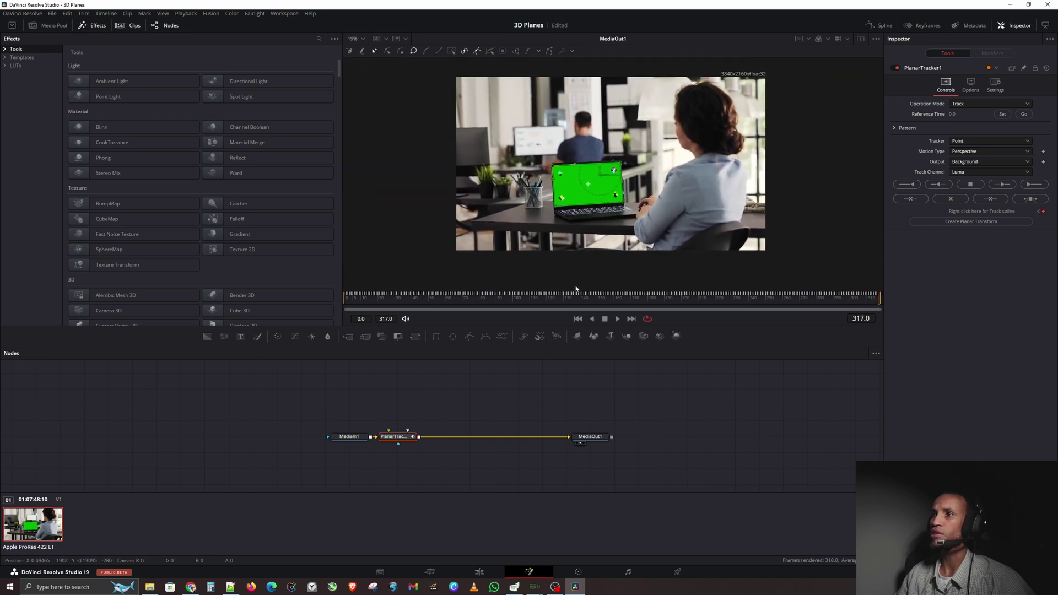
# - Play back the tracked shot to check that the outline follows the laptop screen, and return to frame 0
pyautogui.moveTo(412, 299); pyautogui.dragTo(347, 301)
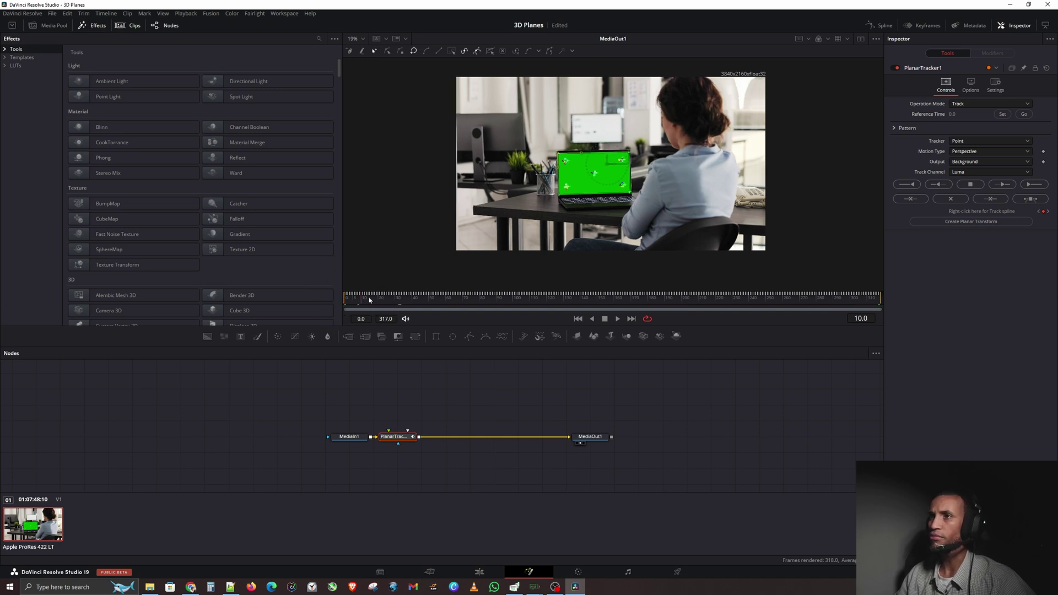
pyautogui.press('space')
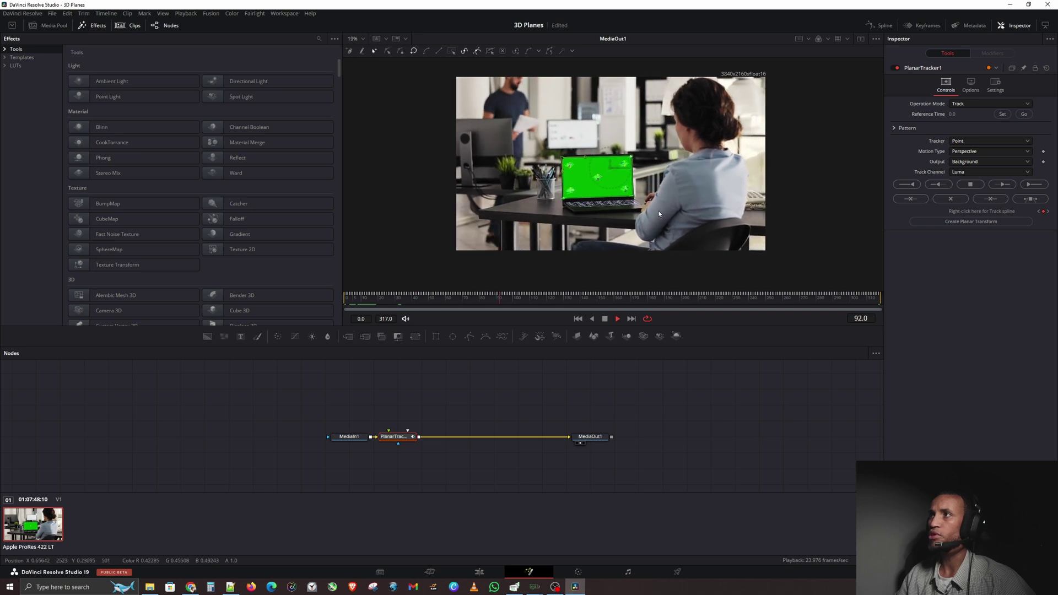
pyautogui.scroll(2, 613, 179)
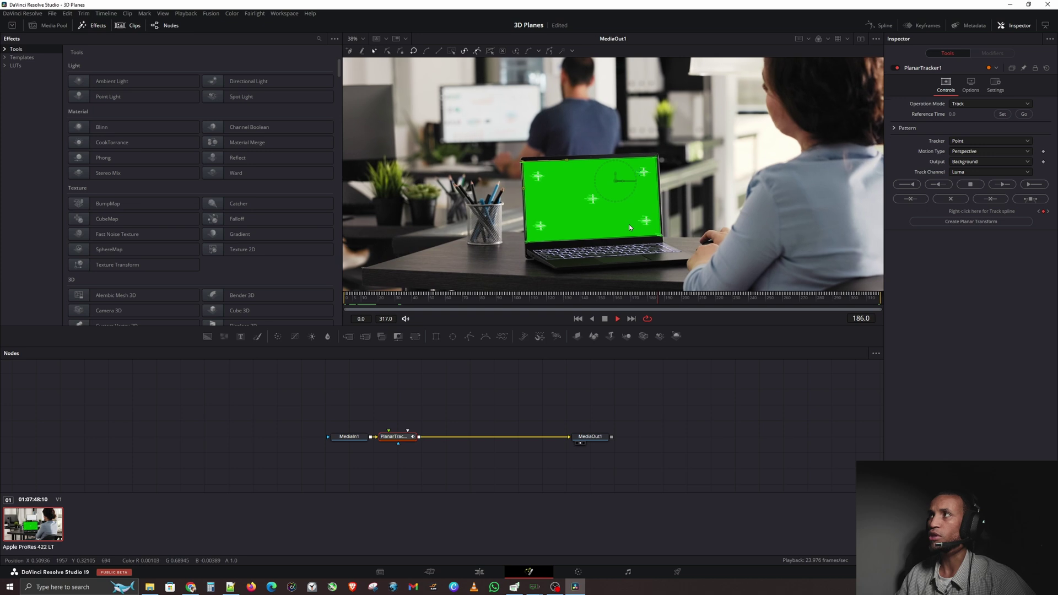
pyautogui.press('space')
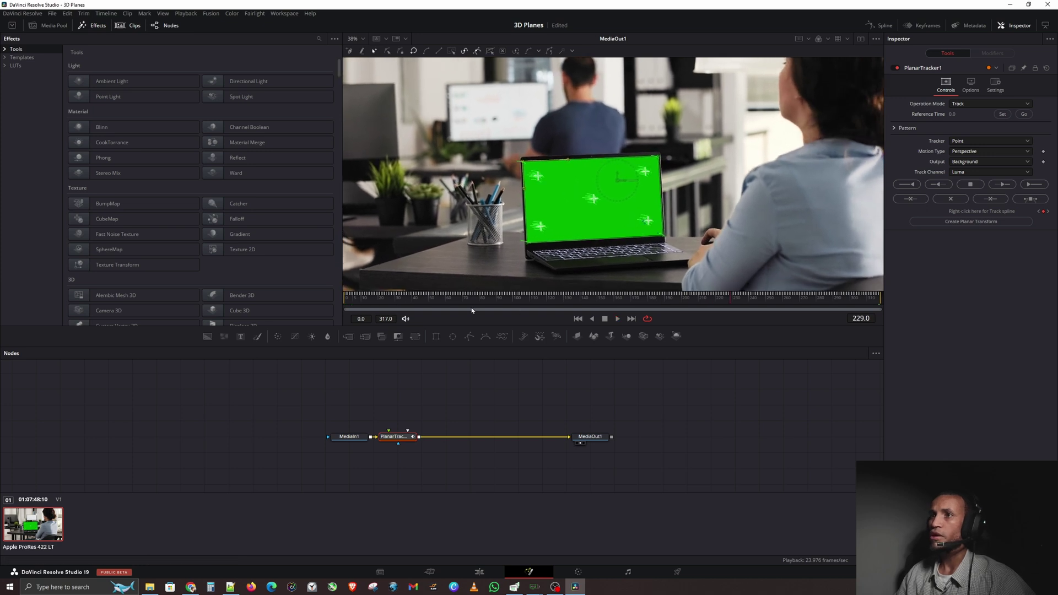
pyautogui.moveTo(390, 301); pyautogui.dragTo(344, 313)
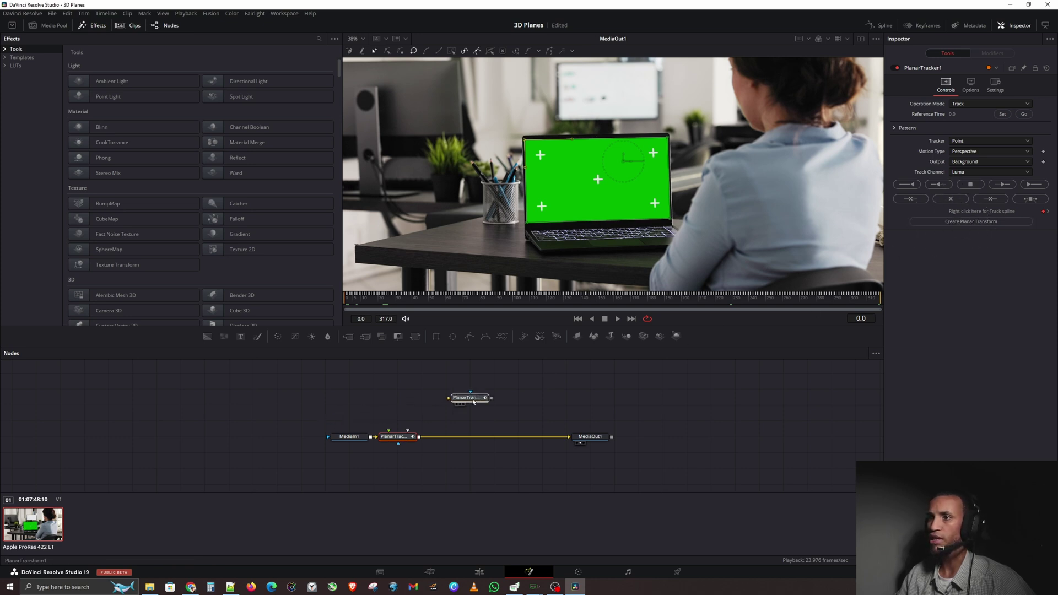
# - Create a Planar Transform node from the track and place it above the main node chain, alongside a new Text node
pyautogui.click(491, 395)
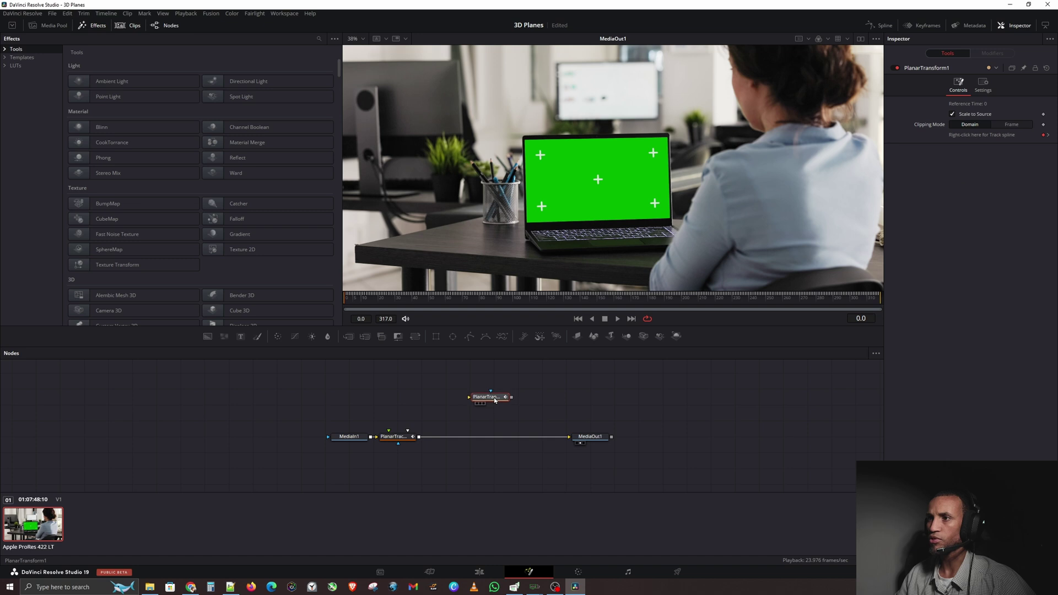
pyautogui.moveTo(506, 422); pyautogui.dragTo(521, 440)
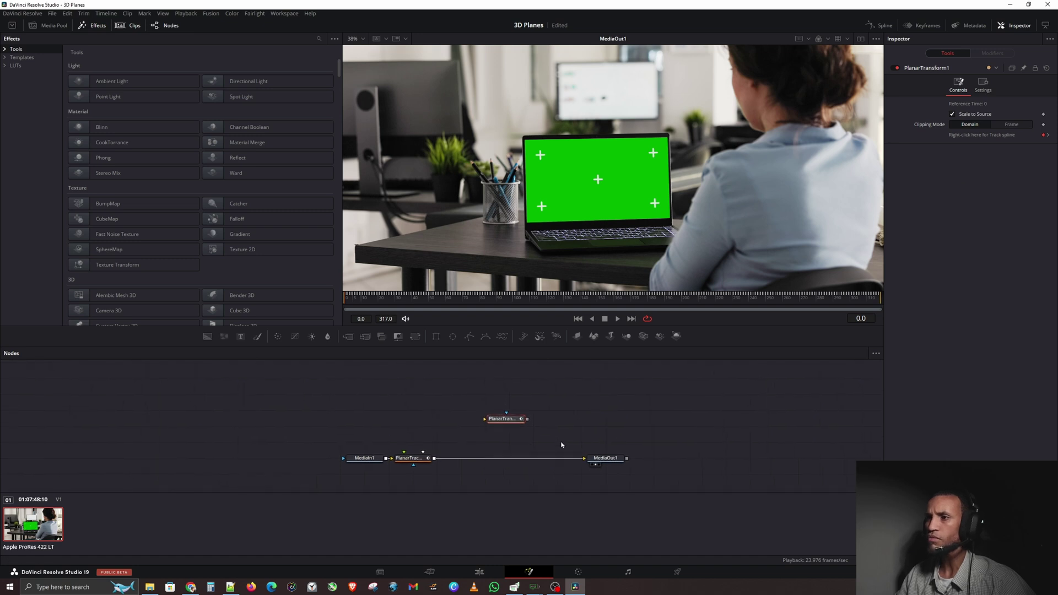
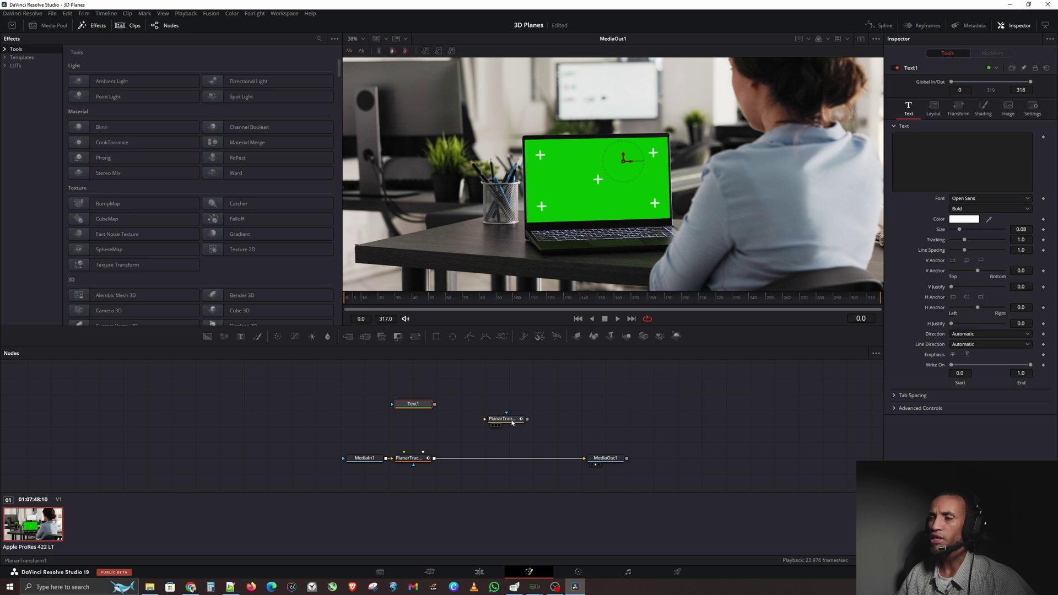
pyautogui.moveTo(512, 423); pyautogui.dragTo(529, 399)
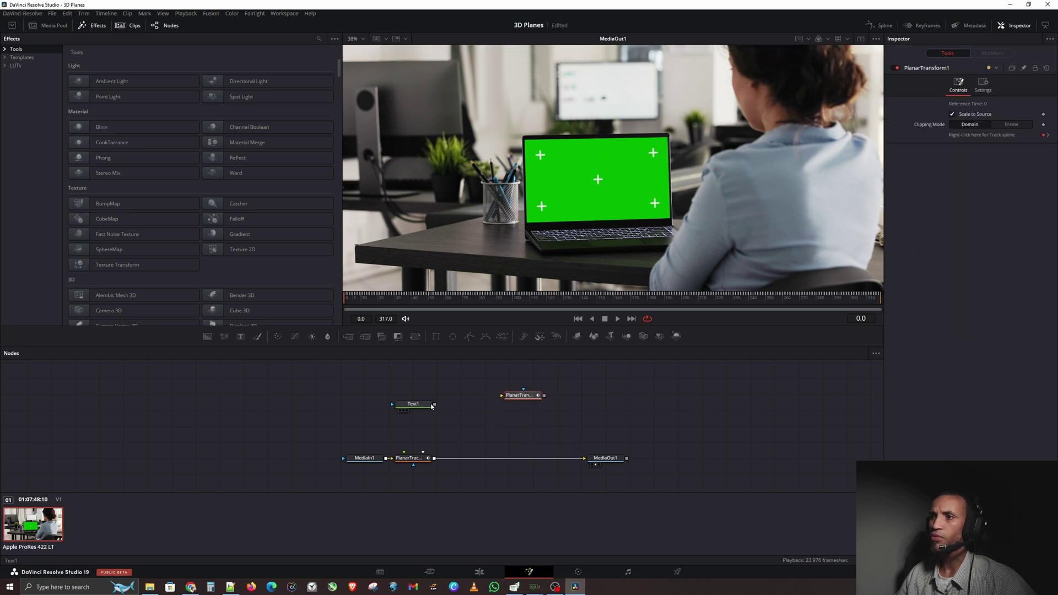
# - Insert a Merge node between the planar tracker and MediaOut, and connect the Text node to its foreground input
pyautogui.moveTo(348, 337); pyautogui.dragTo(460, 422)
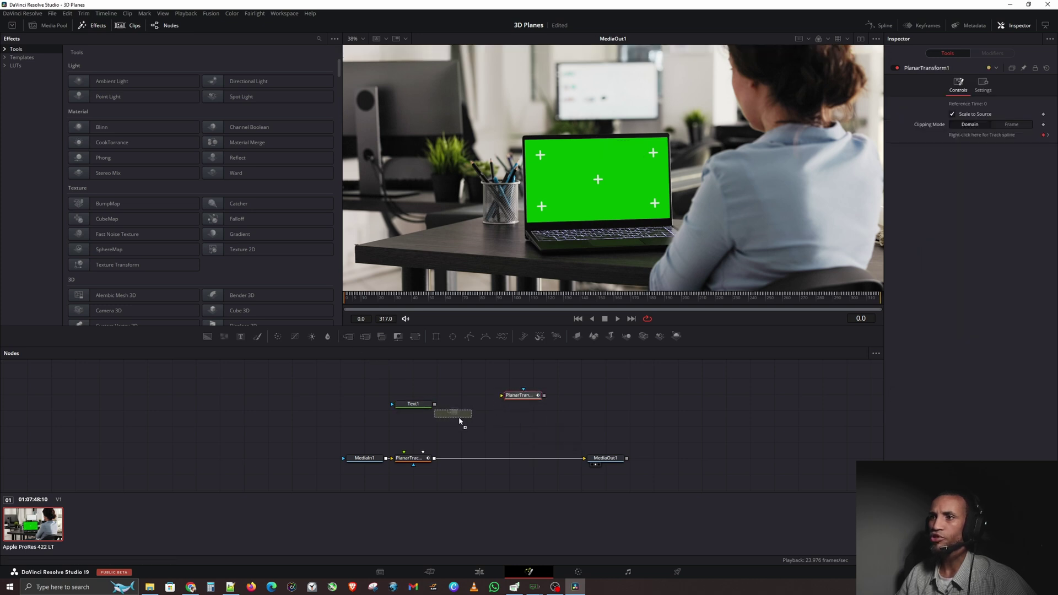
pyautogui.moveTo(506, 452); pyautogui.dragTo(510, 459)
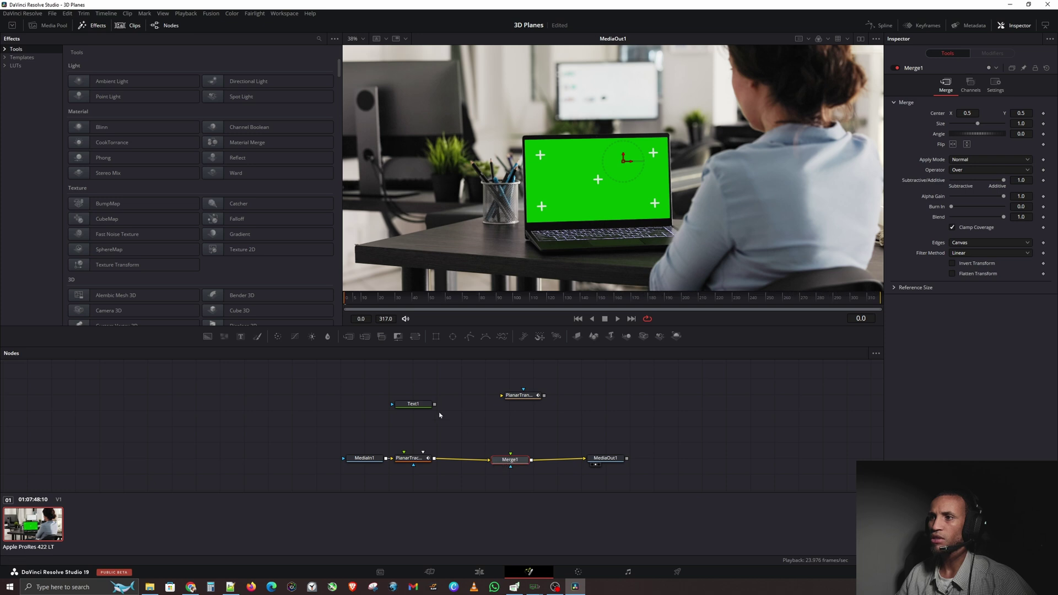
pyautogui.moveTo(435, 406); pyautogui.dragTo(510, 454)
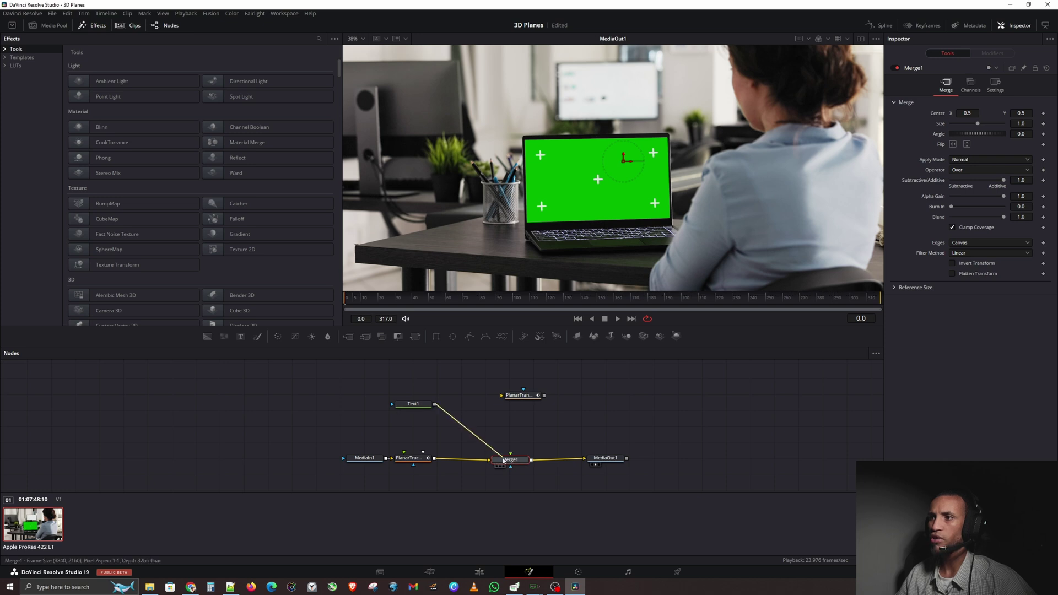
# - Enter "TEST" in the Text node, set its size to about 0.15, and center it on the laptop's green screen
pyautogui.click(417, 405)
pyautogui.click(964, 147)
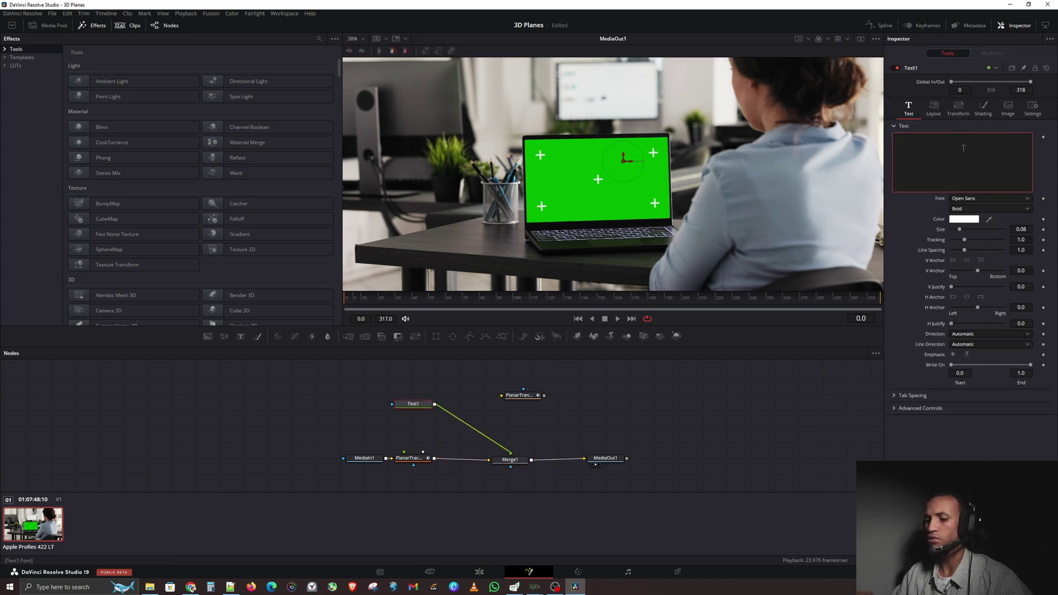
pyautogui.write('TEST')
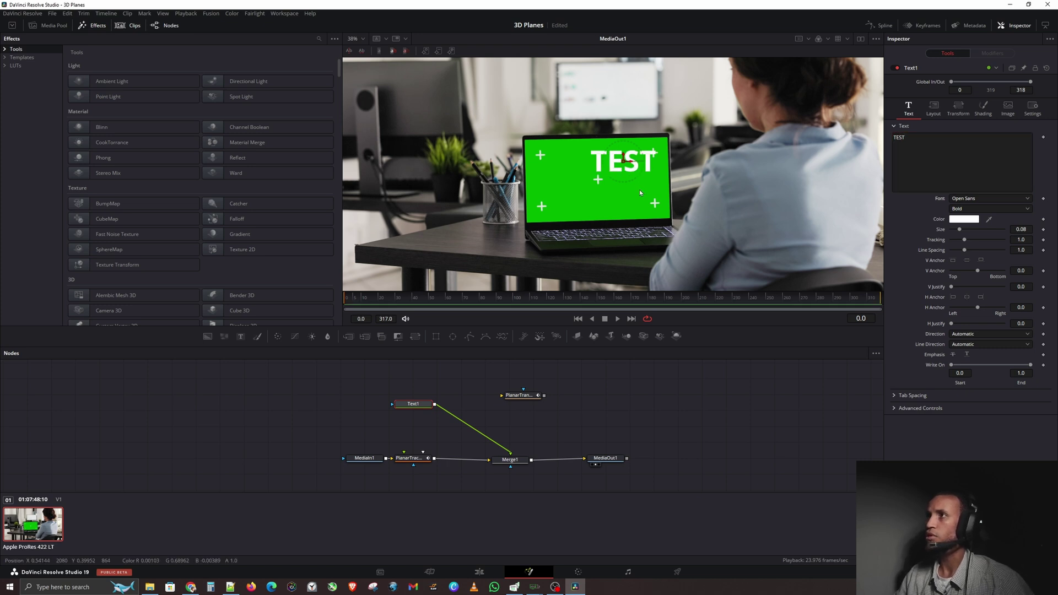
pyautogui.moveTo(619, 169); pyautogui.dragTo(609, 185)
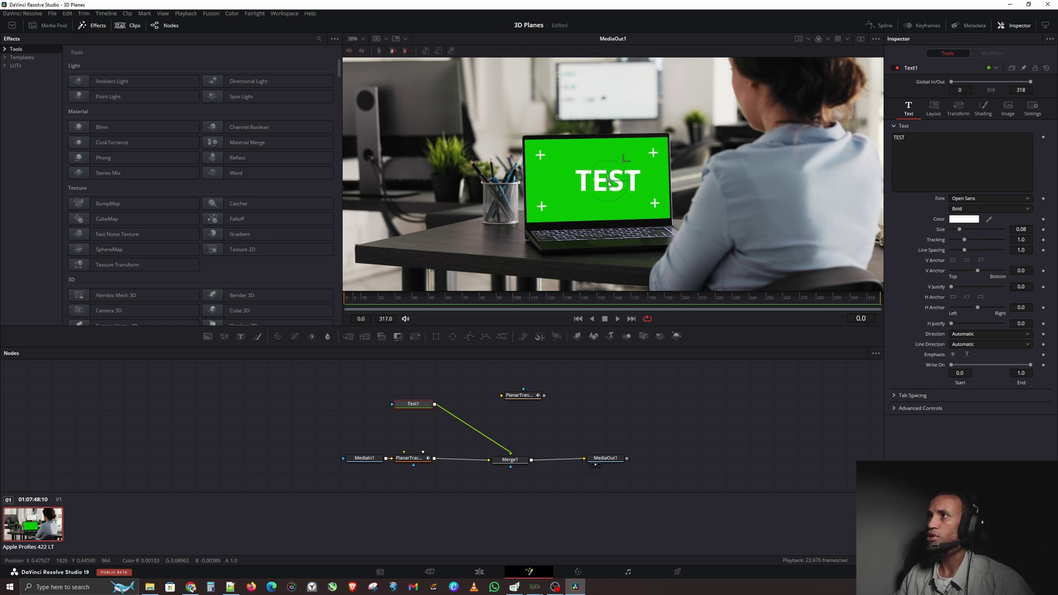
pyautogui.moveTo(962, 234); pyautogui.dragTo(967, 233)
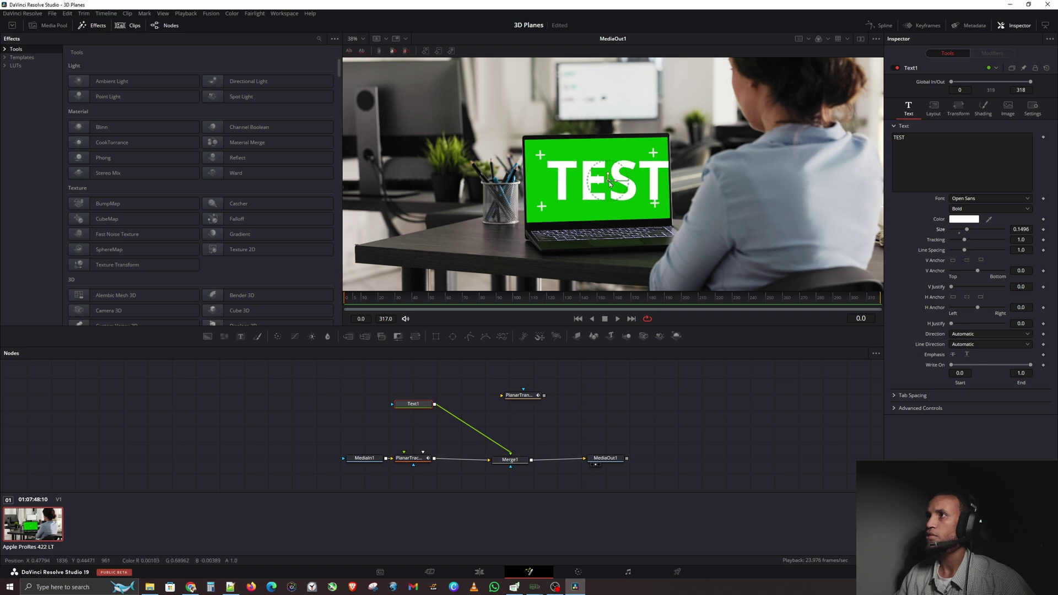
pyautogui.moveTo(606, 182); pyautogui.dragTo(602, 181)
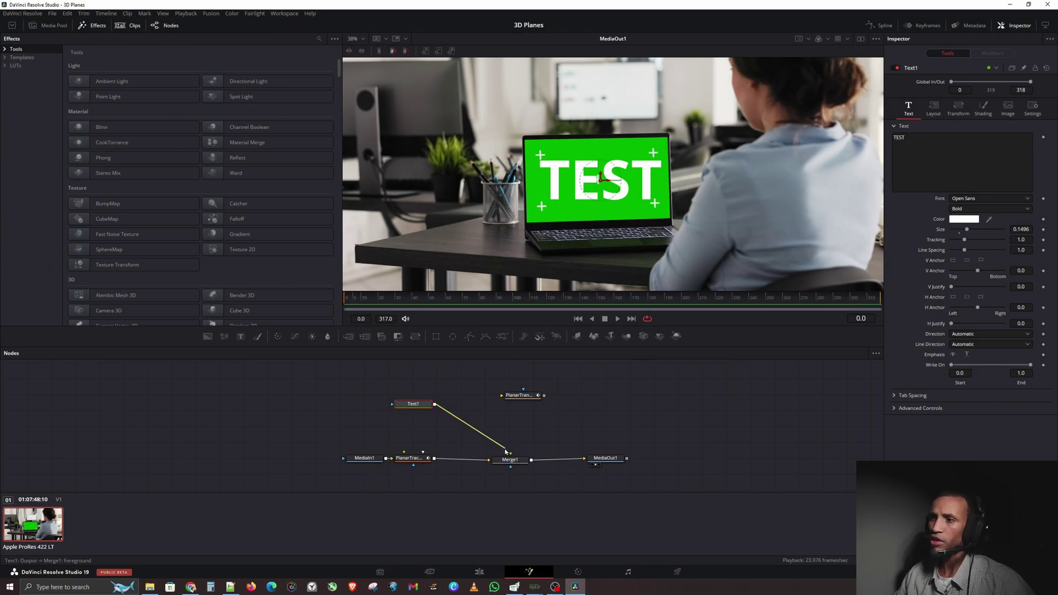
# - Reroute the Text node through the Planar Transform node into the Merge's foreground, aligning the Text node beside the Planar Transform
pyautogui.moveTo(506, 451); pyautogui.dragTo(512, 399)
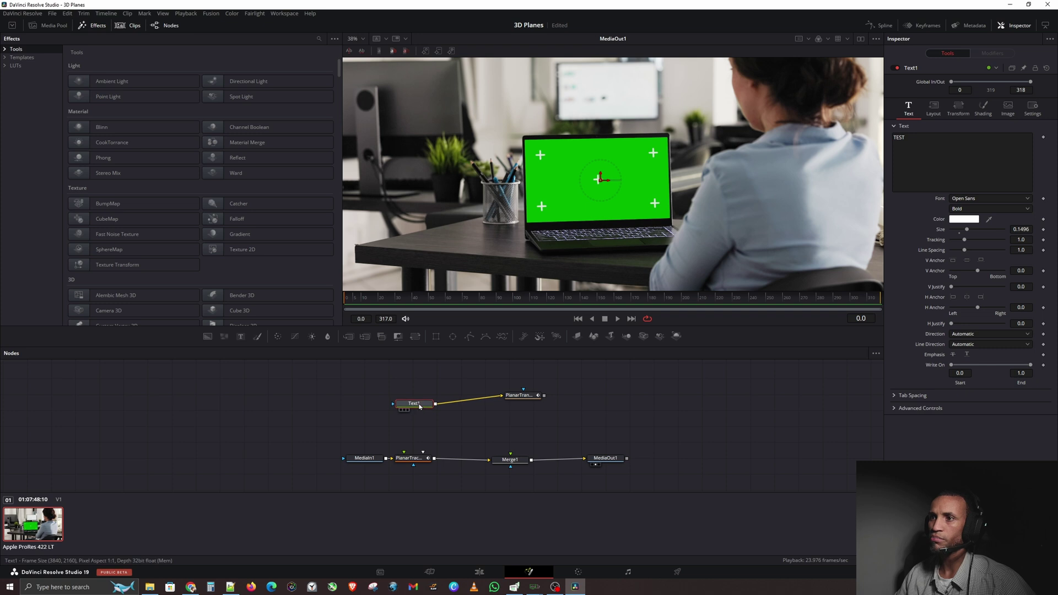
pyautogui.moveTo(419, 406); pyautogui.dragTo(445, 398)
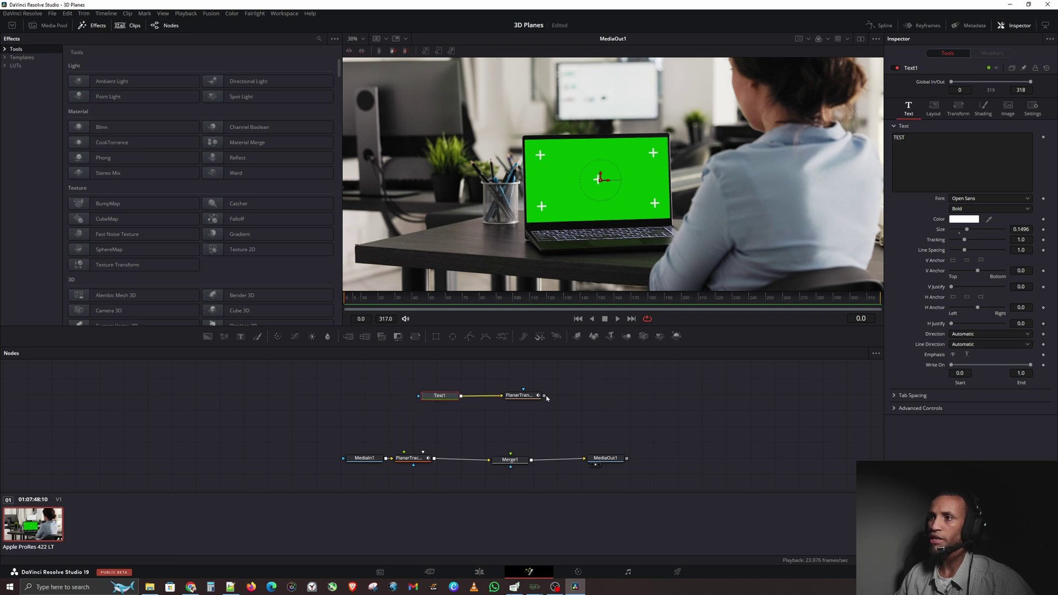
pyautogui.moveTo(544, 396); pyautogui.dragTo(520, 461)
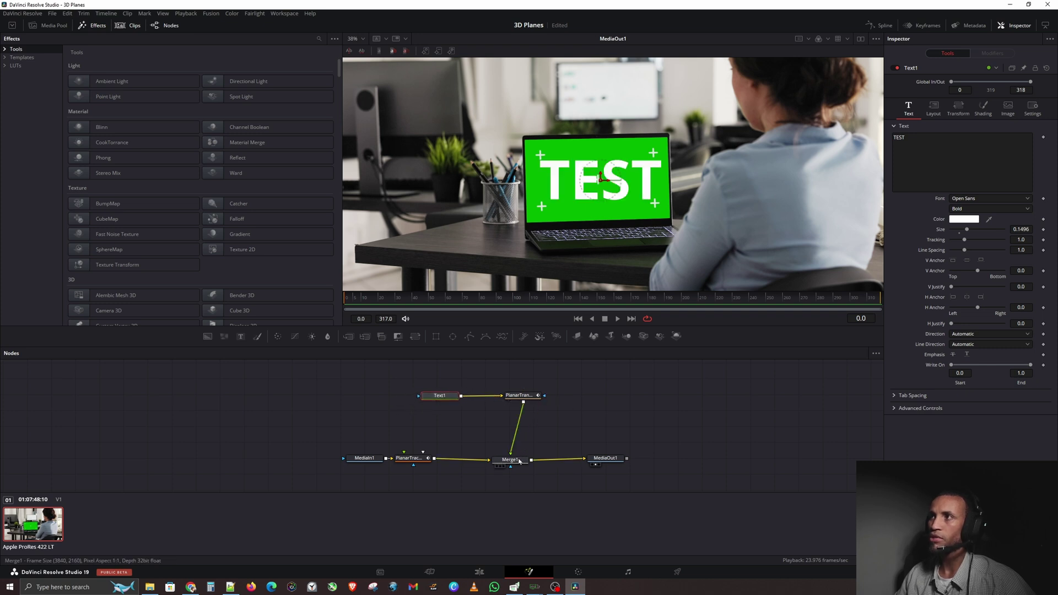
# - Play back the shot to check that the TEST text follows the laptop screen
pyautogui.press('space')
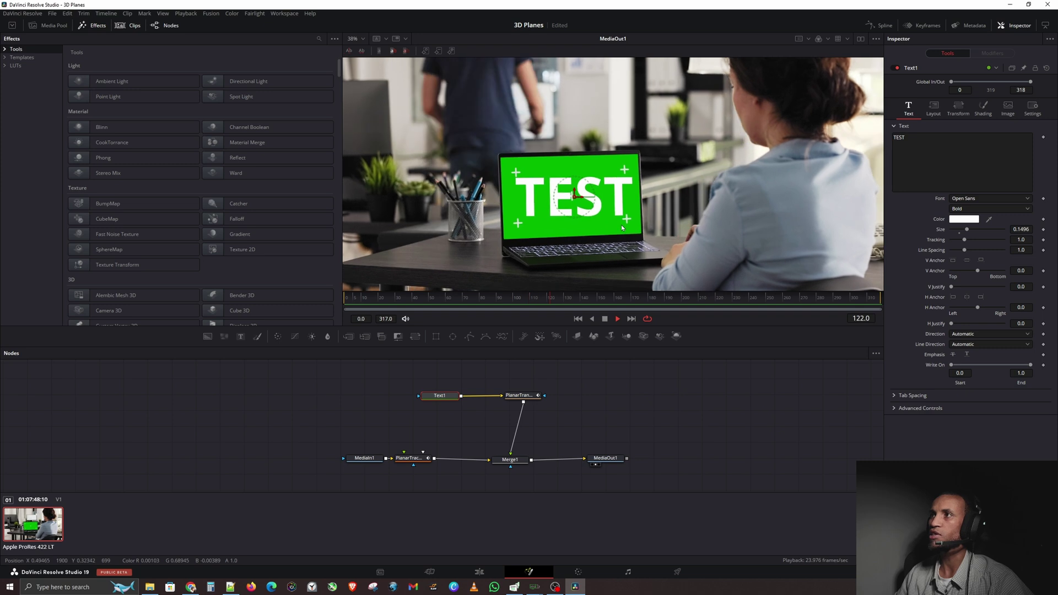
pyautogui.press('space')
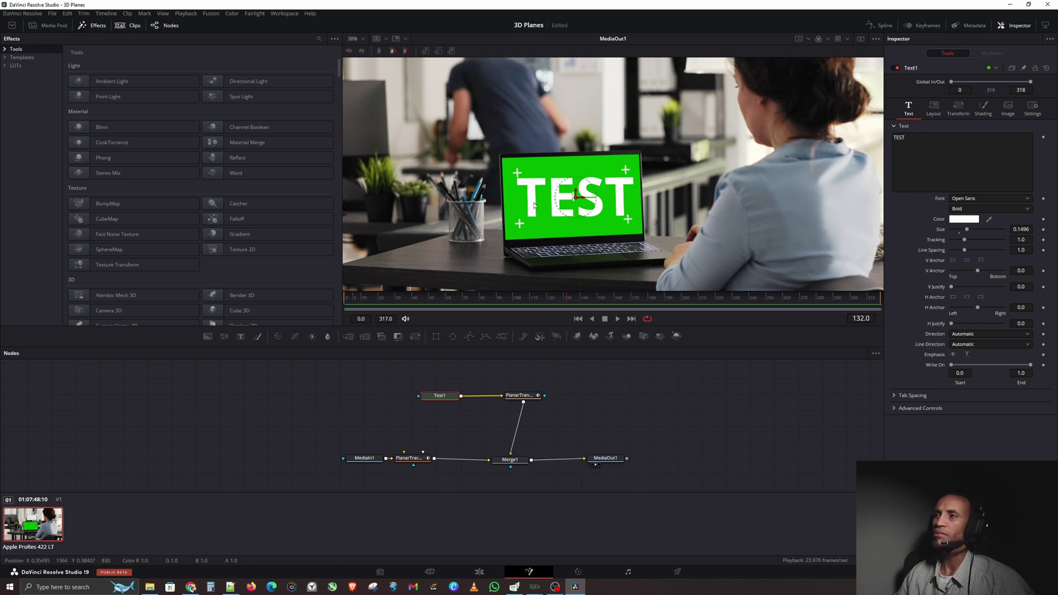
pyautogui.scroll(-3, 534, 205)
pyautogui.scroll(1, 553, 202)
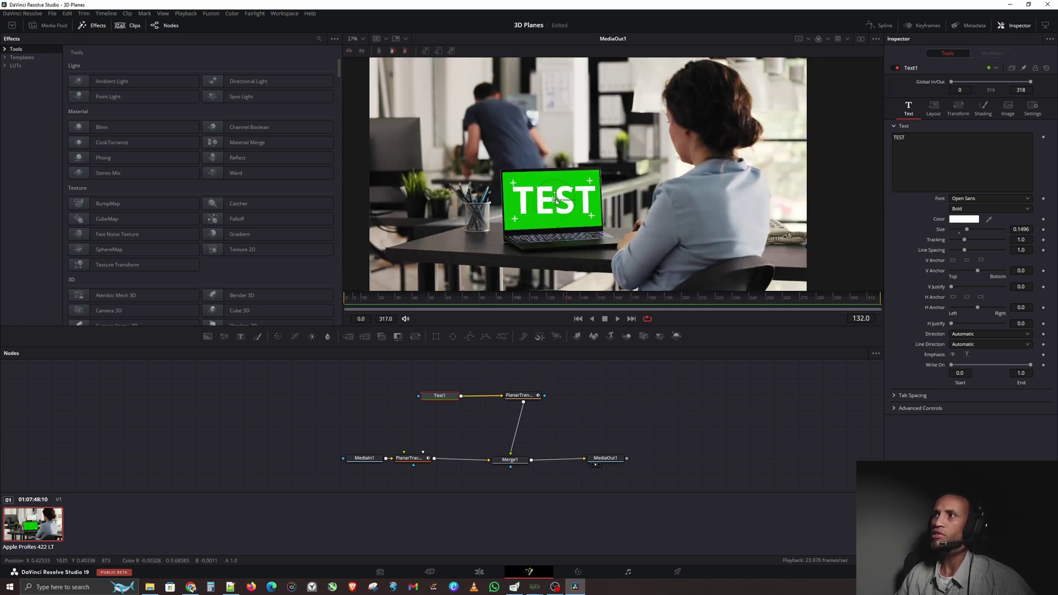
pyautogui.scroll(1, 556, 202)
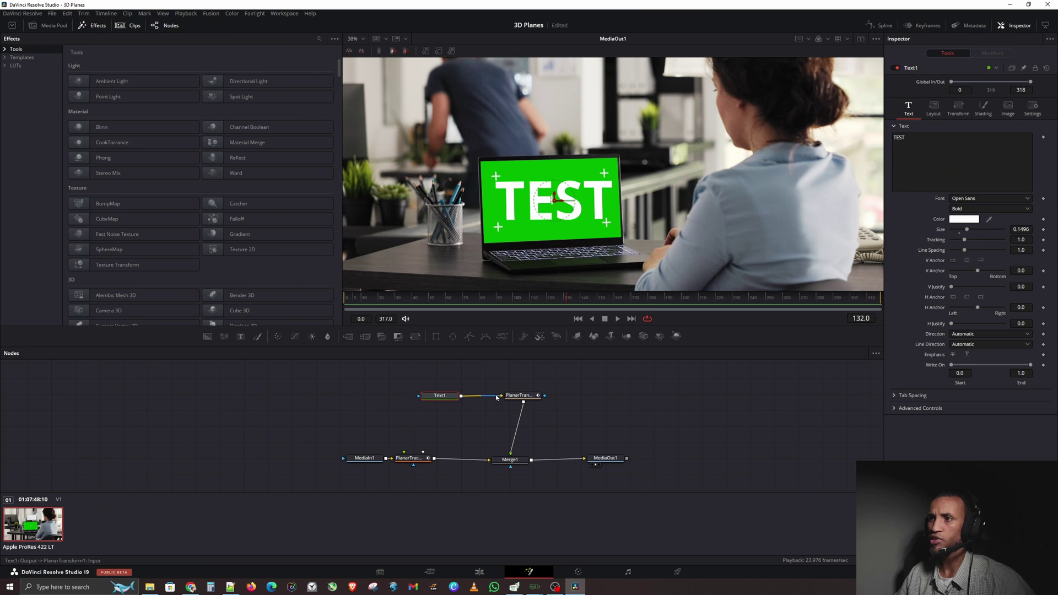
# - Detach the Planar Transform node and set it aside, and shift the main node chain down to make room
pyautogui.moveTo(497, 395); pyautogui.dragTo(698, 425)
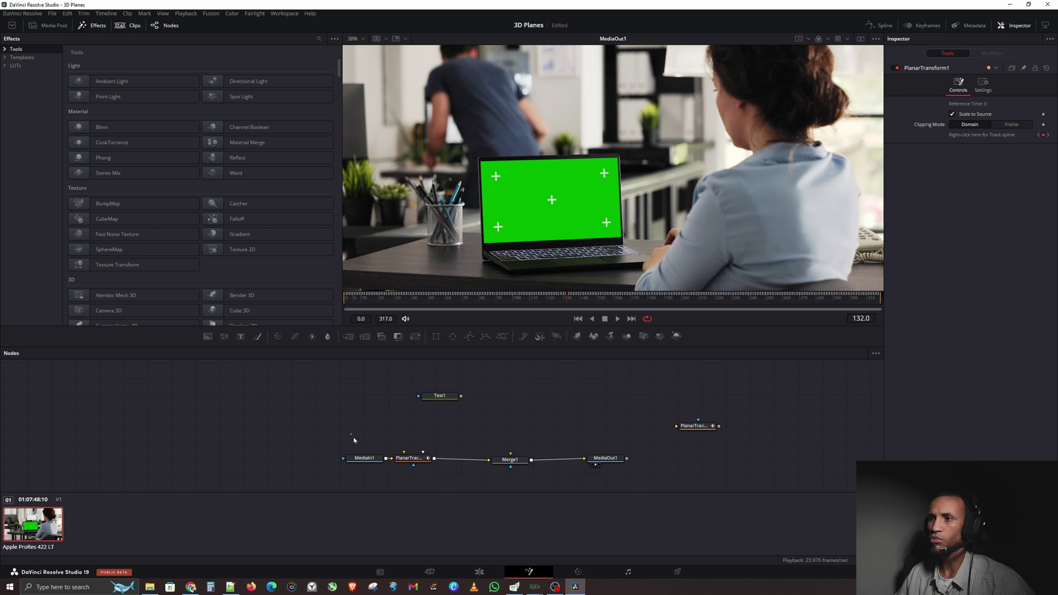
pyautogui.moveTo(354, 439); pyautogui.dragTo(446, 462)
pyautogui.moveTo(613, 460); pyautogui.dragTo(595, 461)
pyautogui.moveTo(354, 440); pyautogui.dragTo(612, 492)
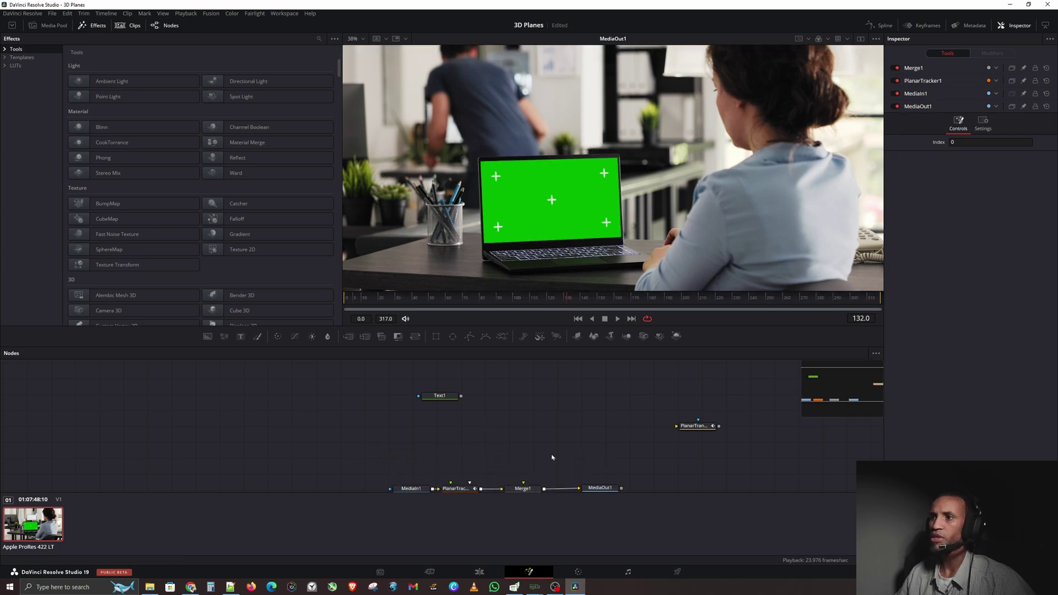
# - Add Image Plane 3D and Renderer 3D nodes after the Text node and connect all three in sequence
pyautogui.click(436, 399)
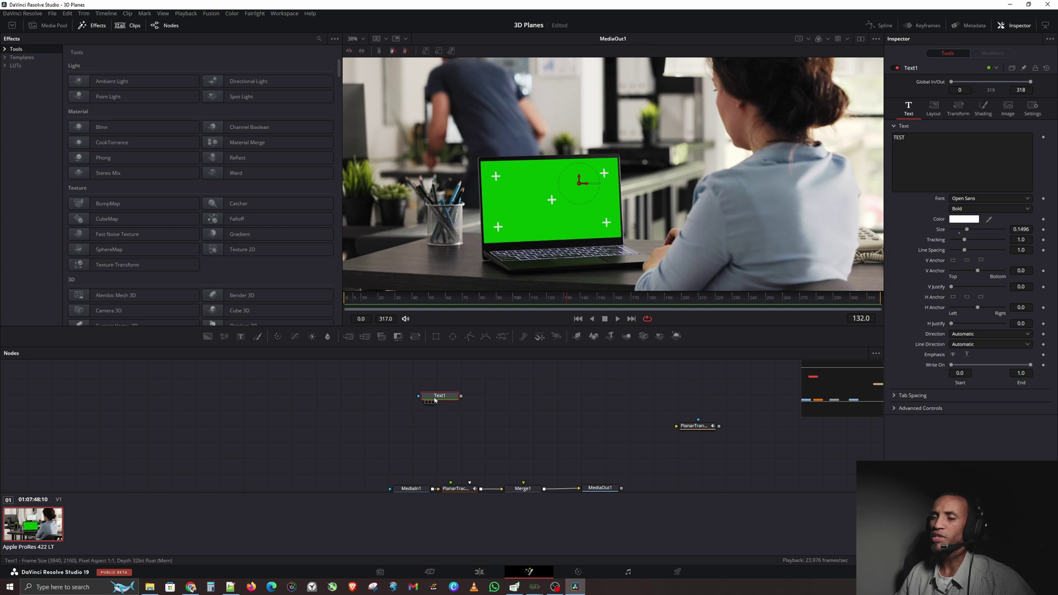
pyautogui.click(435, 400)
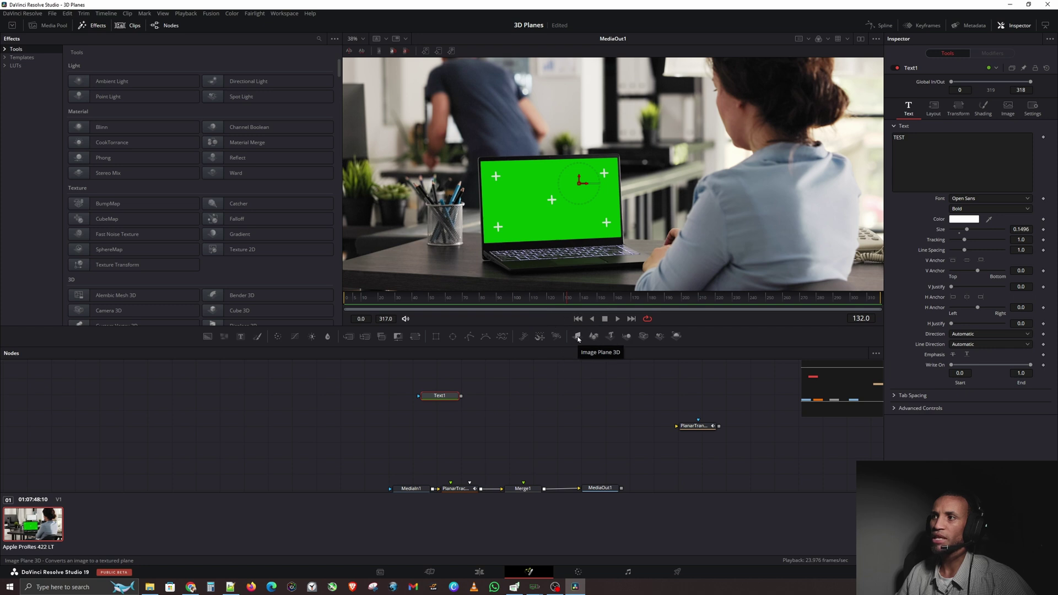
pyautogui.moveTo(578, 338); pyautogui.dragTo(500, 398)
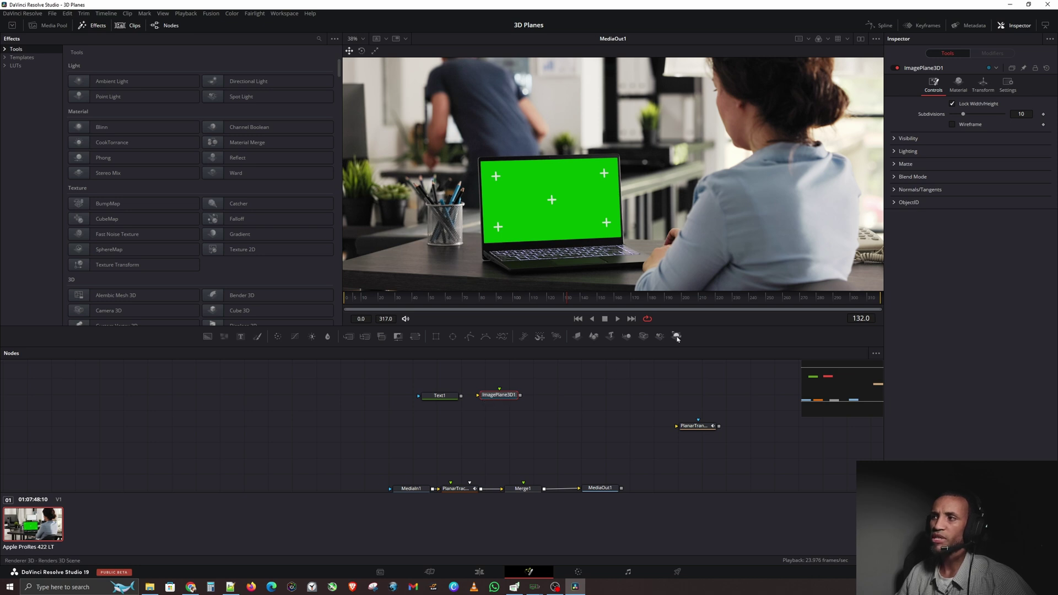
pyautogui.moveTo(678, 338); pyautogui.dragTo(556, 395)
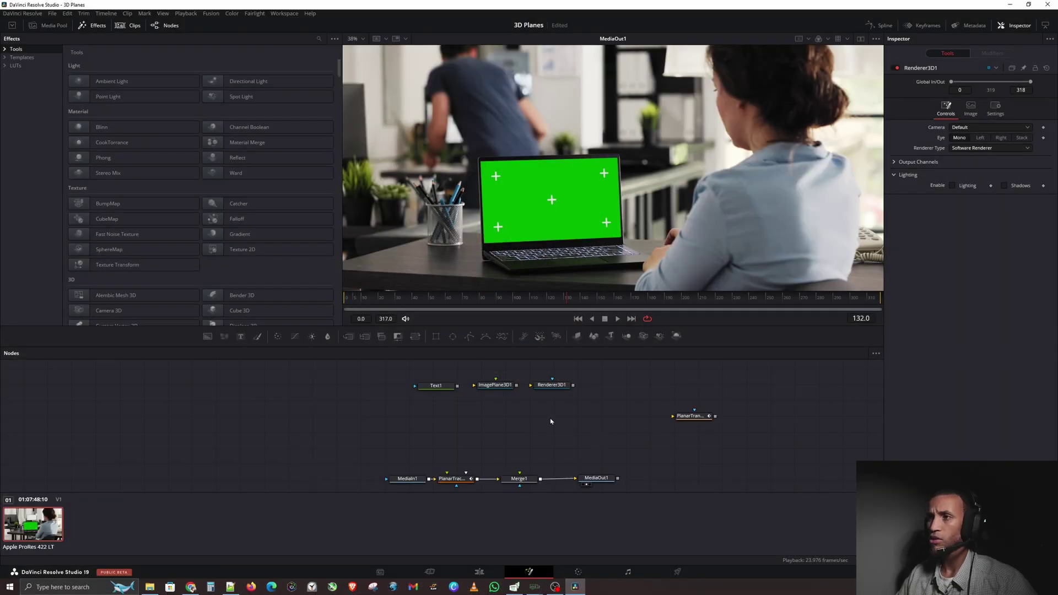
pyautogui.moveTo(463, 388); pyautogui.dragTo(538, 388)
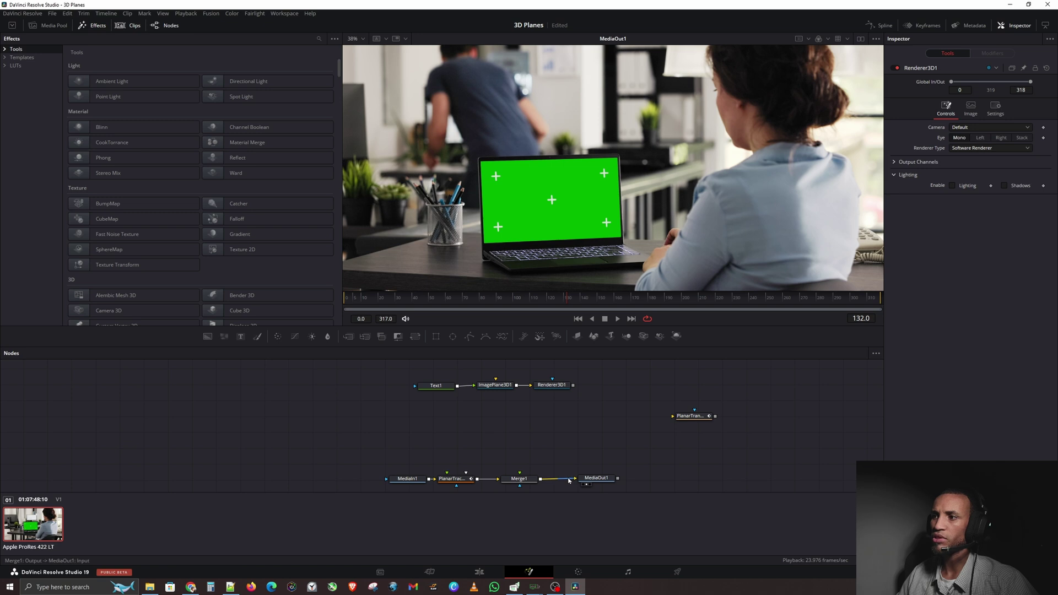
# - Connect the Renderer 3D directly to MediaOut to preview its text alone, and restore the Merge's connection to MediaOut
pyautogui.moveTo(570, 481)
pyautogui.mouseDown()
pyautogui.moveTo(581, 411)
pyautogui.moveTo(587, 480)
pyautogui.mouseUp()
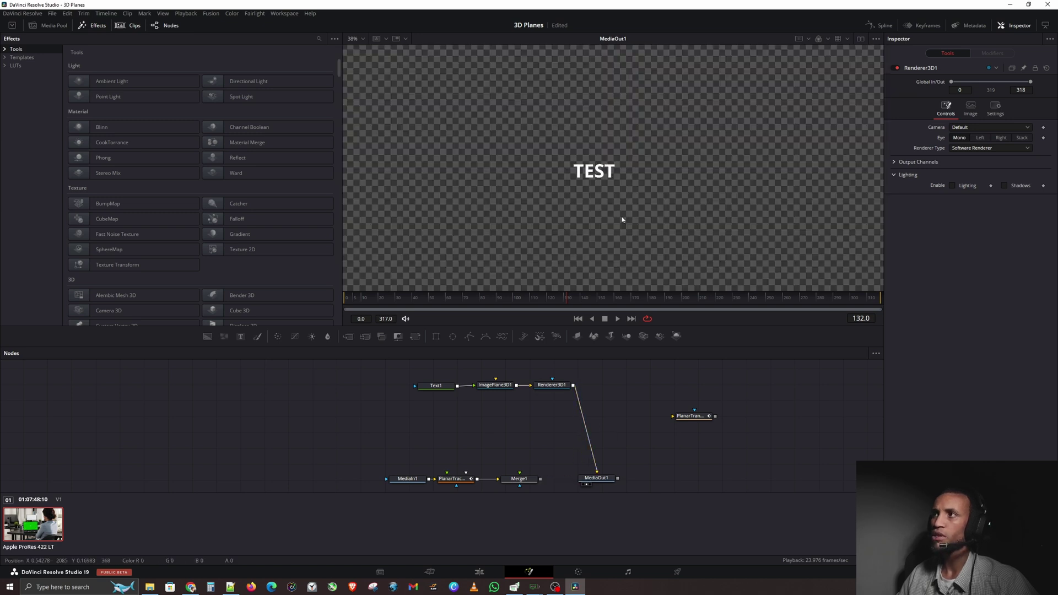
pyautogui.click(598, 181)
pyautogui.click(599, 182)
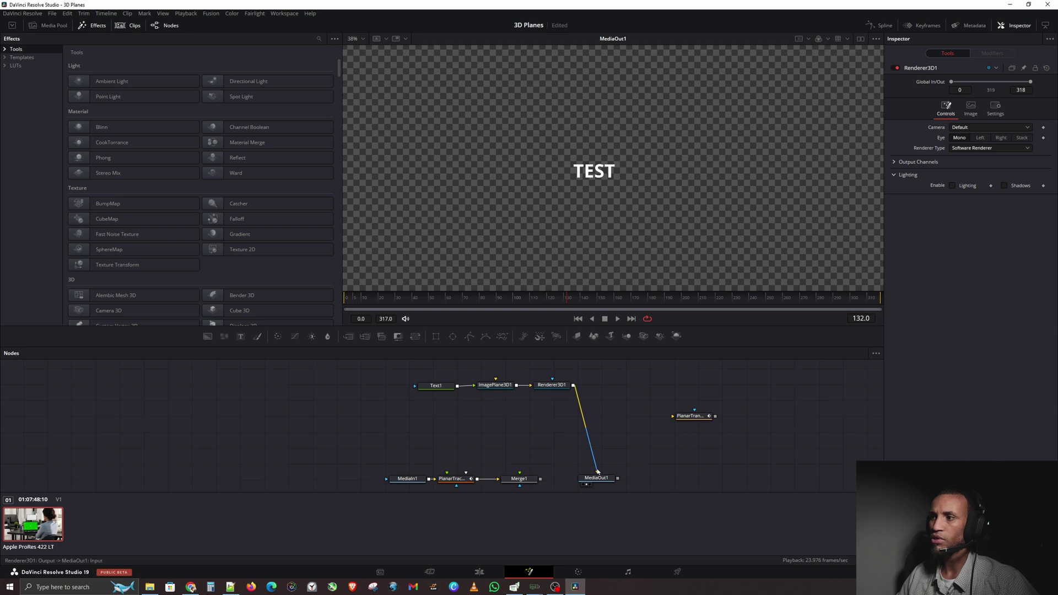
pyautogui.moveTo(598, 473)
pyautogui.mouseDown()
pyautogui.moveTo(576, 479)
pyautogui.moveTo(591, 478)
pyautogui.mouseUp()
pyautogui.scroll(-1, 574, 461)
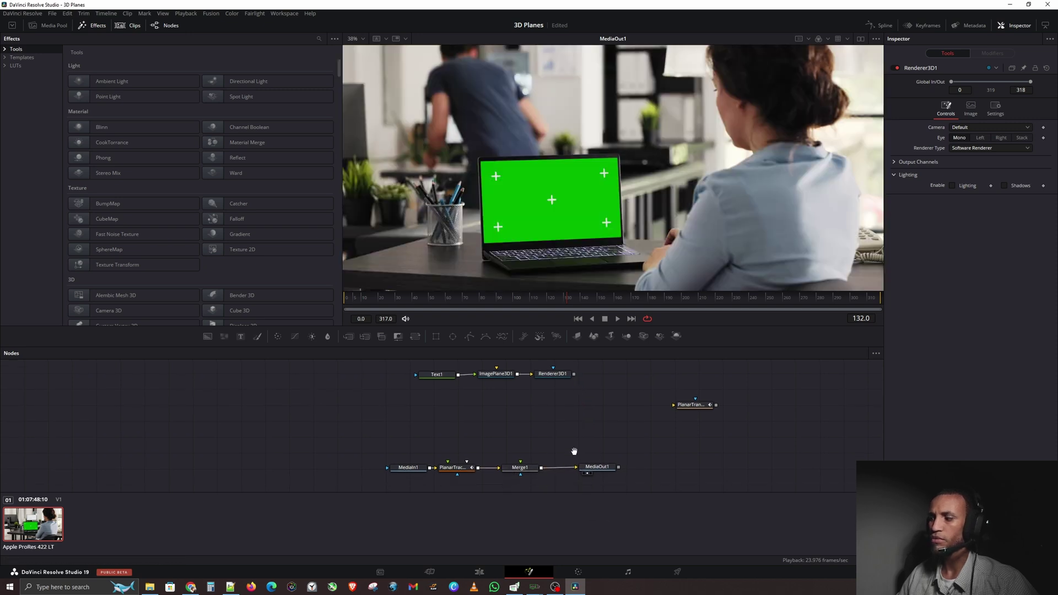
# - Connect the Renderer 3D to the Merge's foreground and arrange the text, image plane and renderer nodes compactly above the Merge
pyautogui.moveTo(573, 375); pyautogui.dragTo(521, 463)
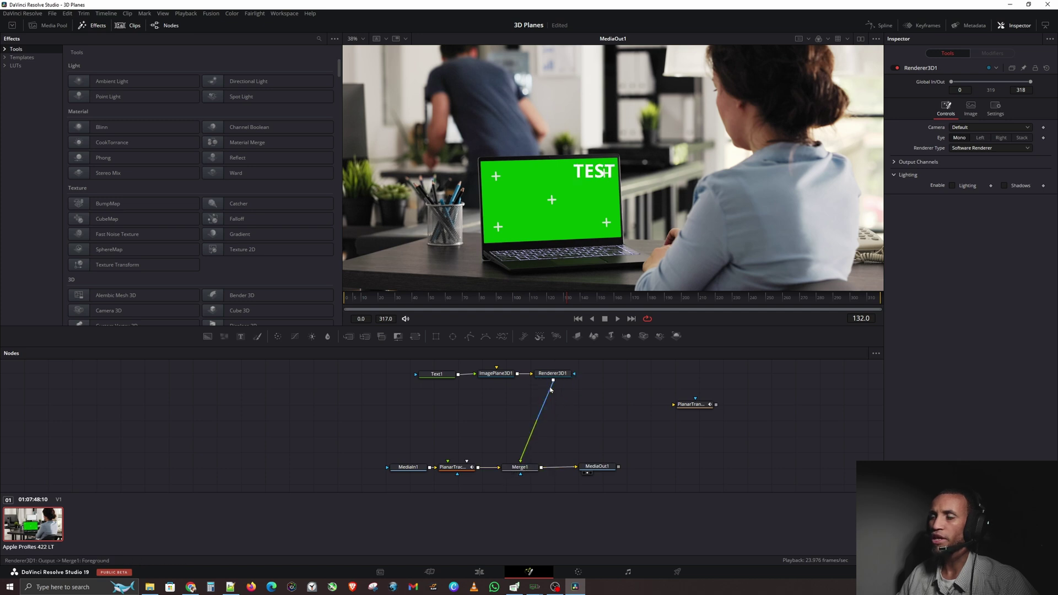
pyautogui.moveTo(552, 376); pyautogui.dragTo(519, 434)
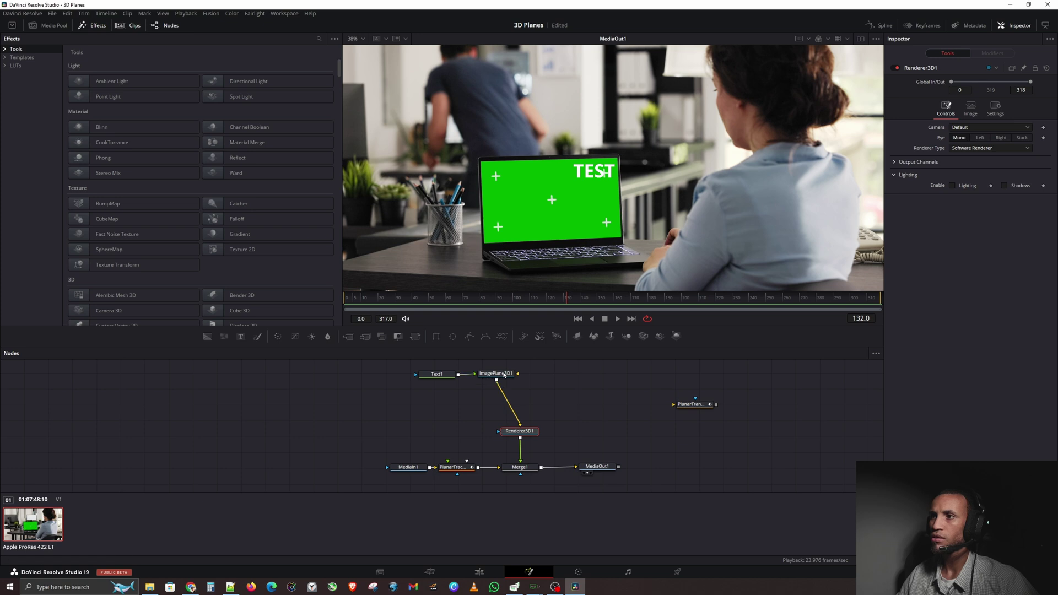
pyautogui.click(505, 375)
pyautogui.moveTo(505, 374); pyautogui.dragTo(529, 407)
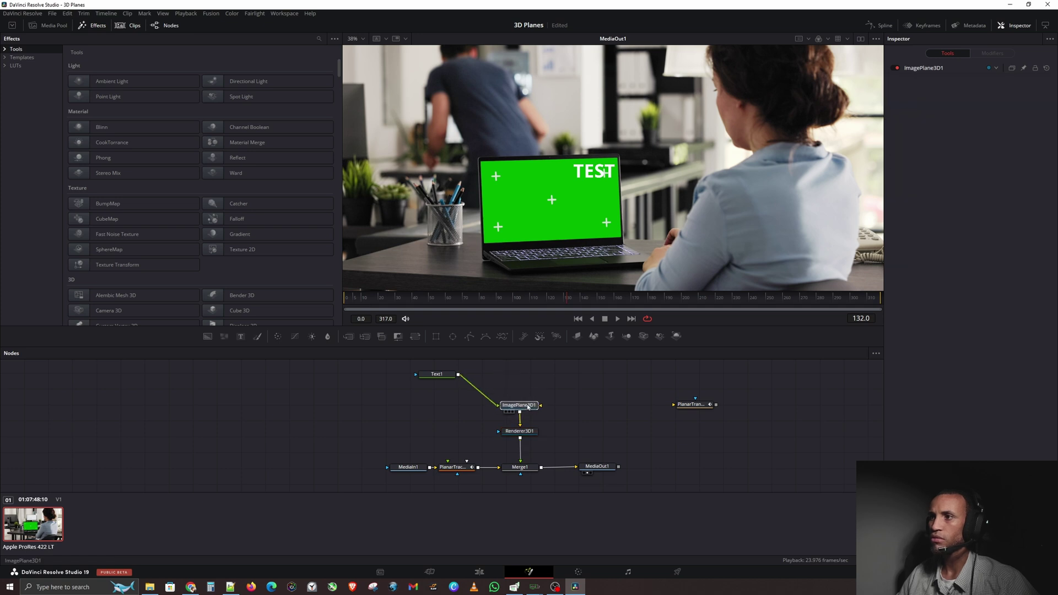
pyautogui.moveTo(446, 377); pyautogui.dragTo(472, 407)
pyautogui.click(472, 407)
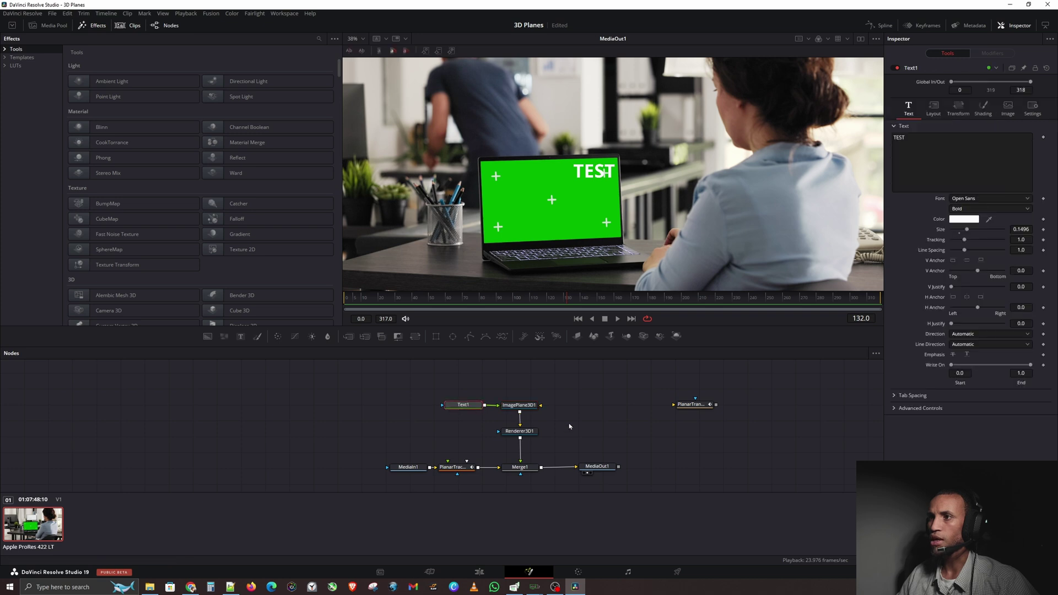
pyautogui.moveTo(612, 473); pyautogui.dragTo(600, 477)
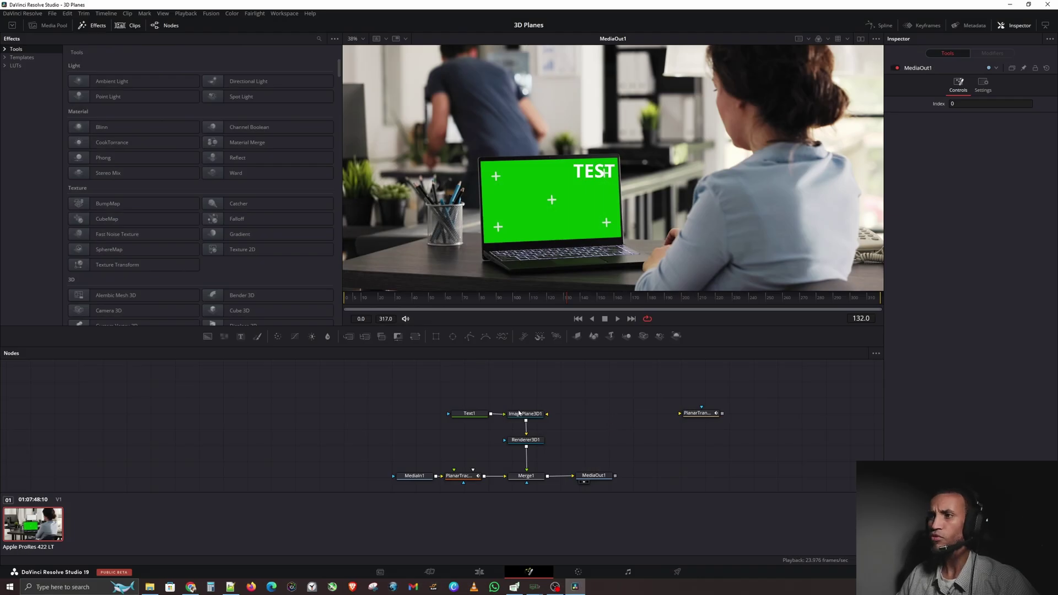
# - Set the Image Plane 3D's Z translation to about 1.01 to bring the text closer
pyautogui.click(520, 413)
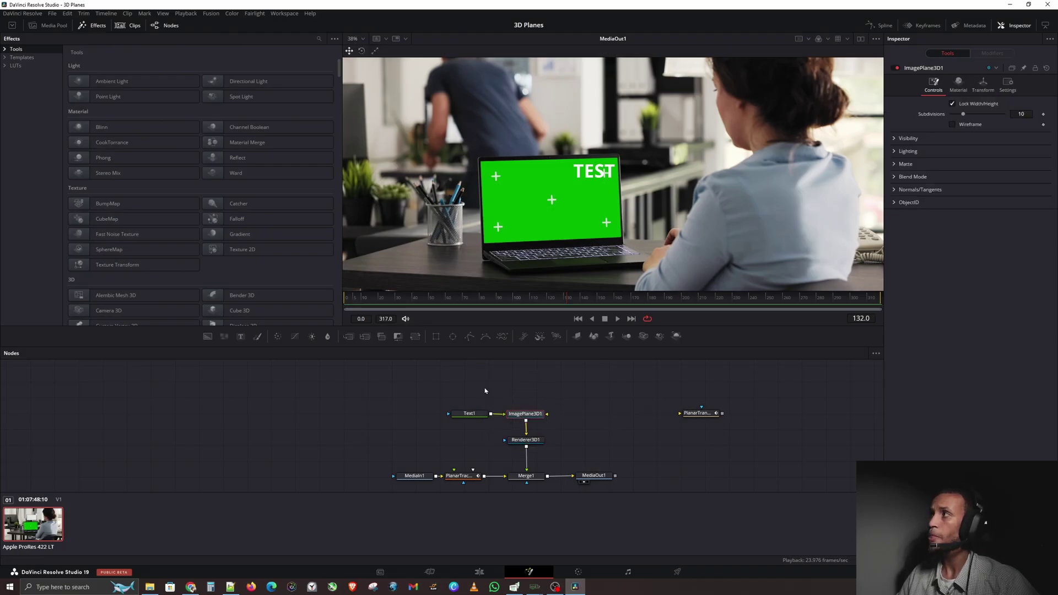
pyautogui.click(983, 86)
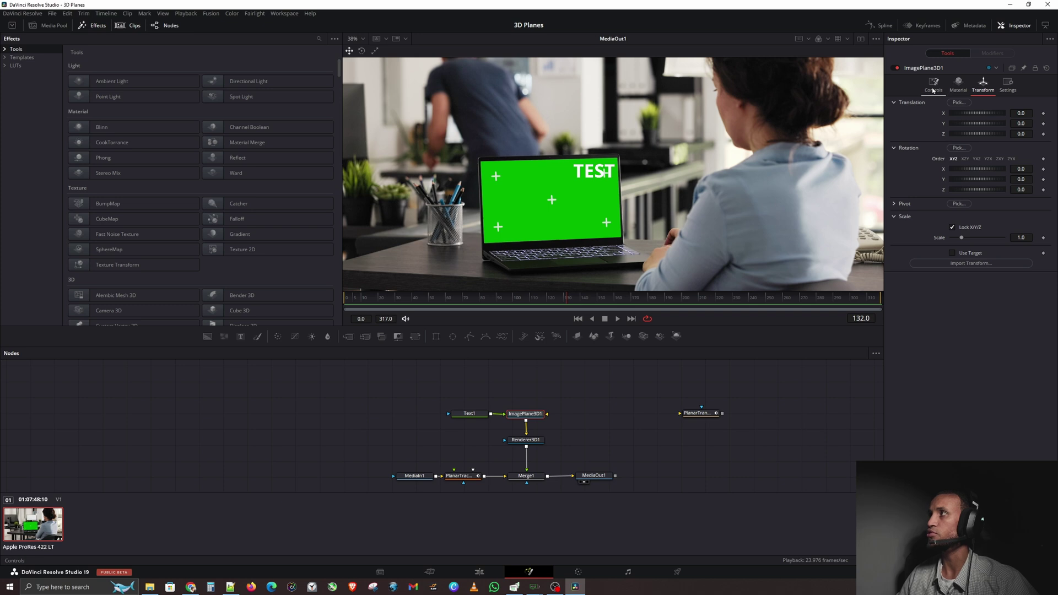
pyautogui.click(976, 114)
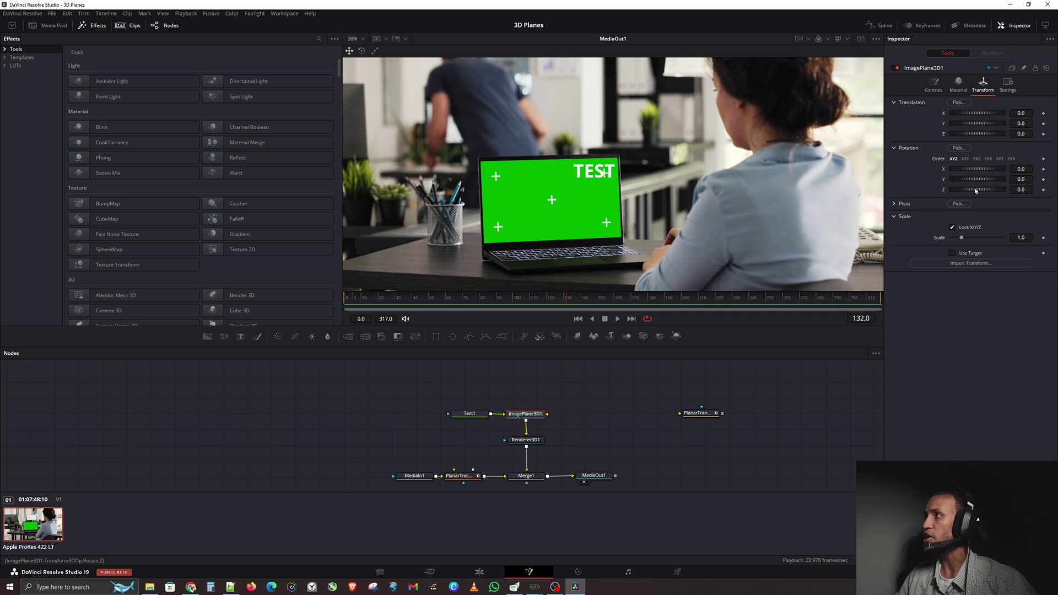
pyautogui.click(977, 137)
pyautogui.click(976, 123)
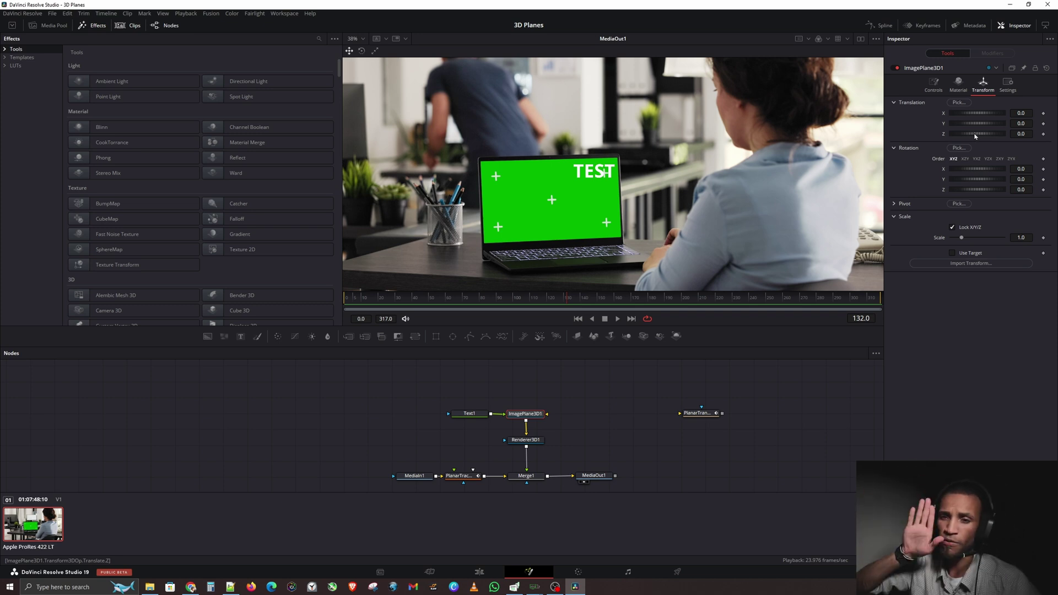
pyautogui.moveTo(978, 135); pyautogui.dragTo(980, 135)
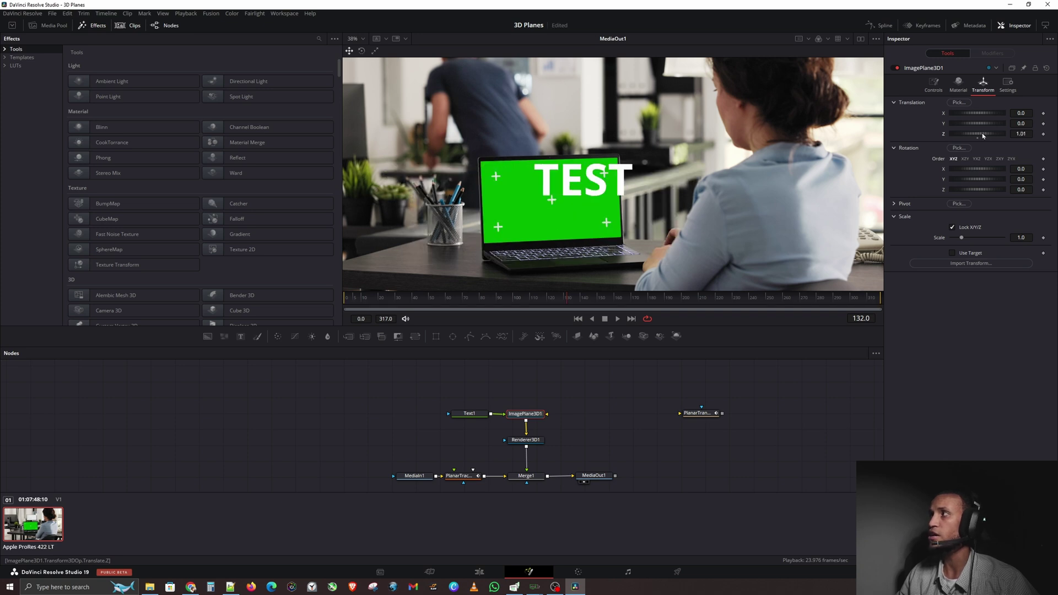
# - Adjust the Image Plane 3D's Z translation, reset it, and settle on 1.28 to size the text to the laptop screen
pyautogui.moveTo(1021, 134); pyautogui.dragTo(1038, 135)
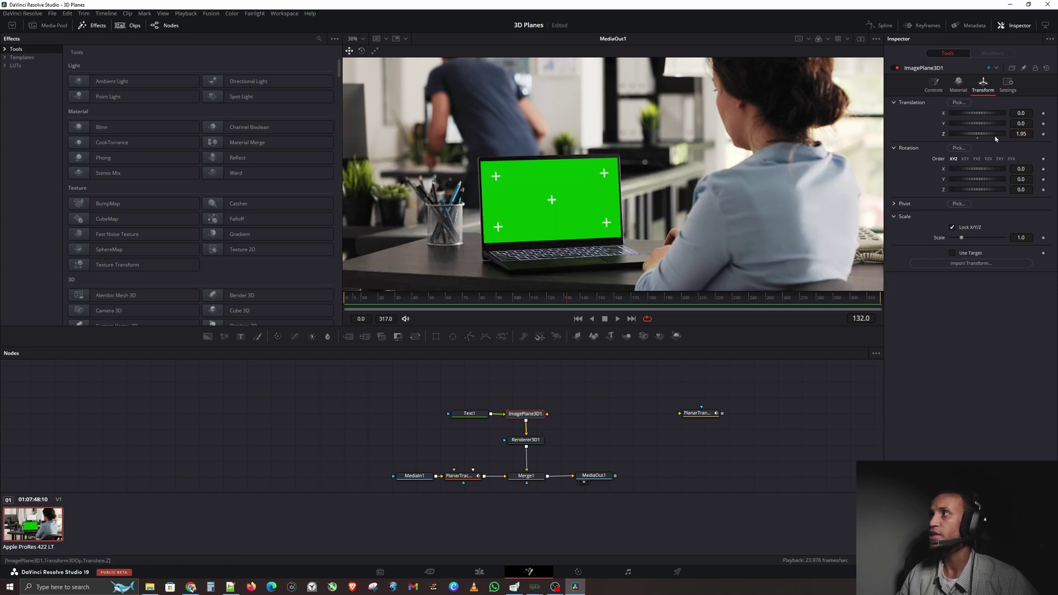
pyautogui.doubleClick(958, 134)
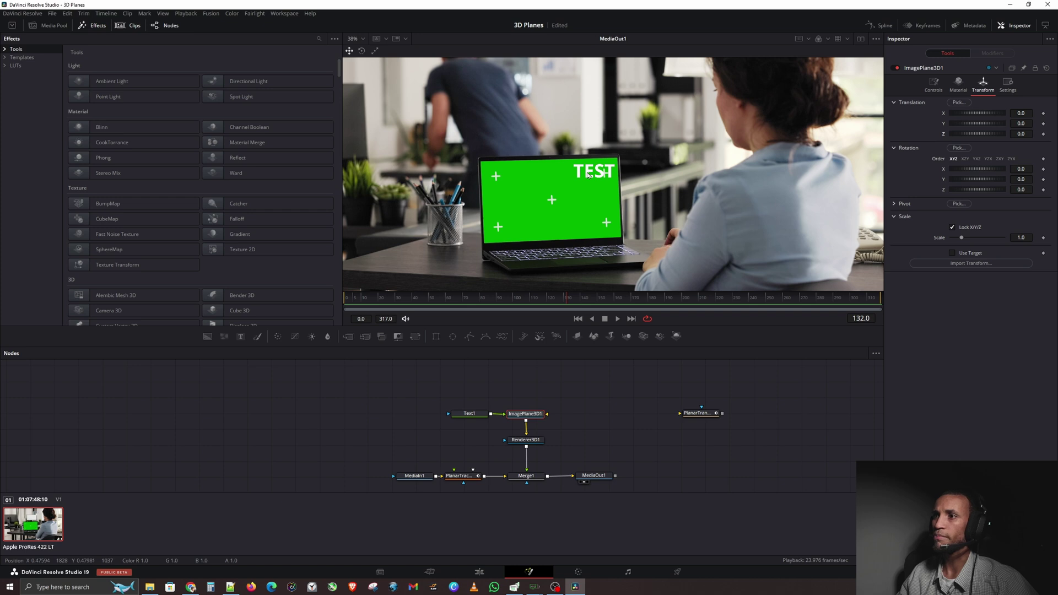
pyautogui.click(983, 122)
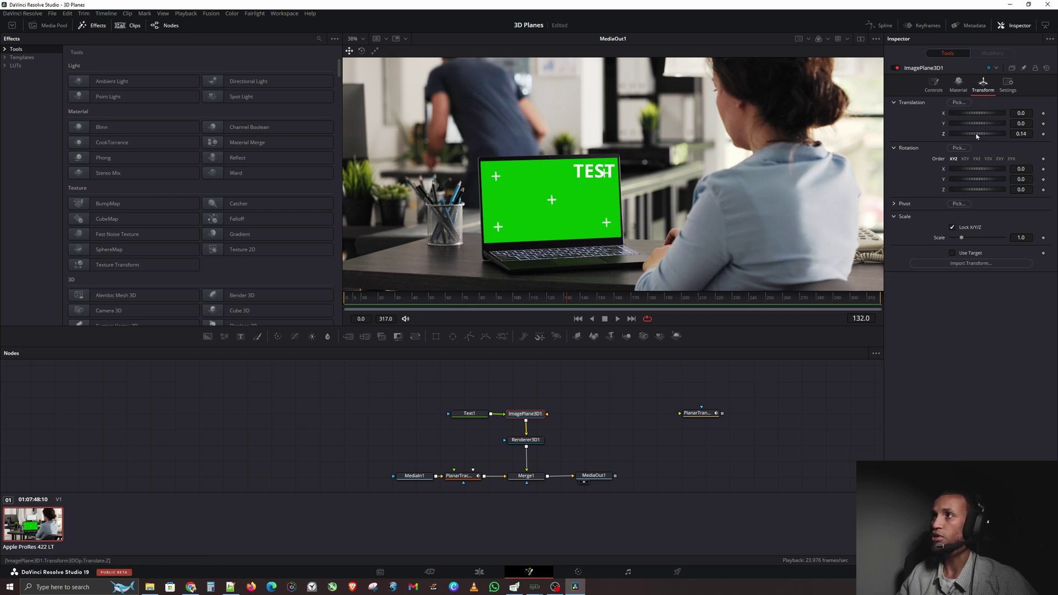
pyautogui.moveTo(977, 136)
pyautogui.mouseDown()
pyautogui.moveTo(1012, 133)
pyautogui.moveTo(974, 131)
pyautogui.mouseUp()
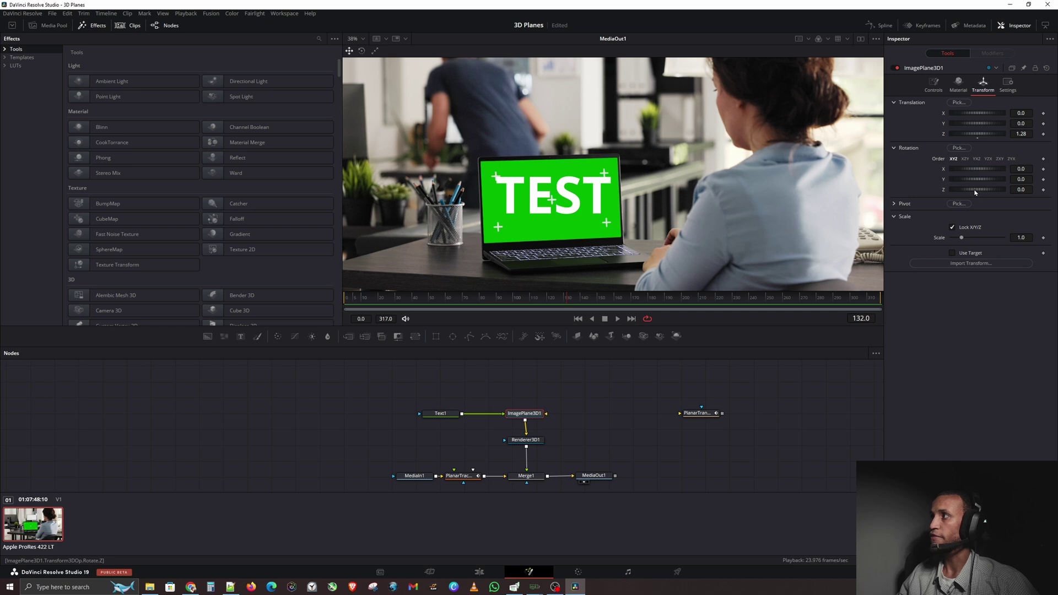
# - Set the Image Plane 3D's Z rotation to 1.7 to tilt the text with the laptop screen
pyautogui.moveTo(975, 191); pyautogui.dragTo(976, 192)
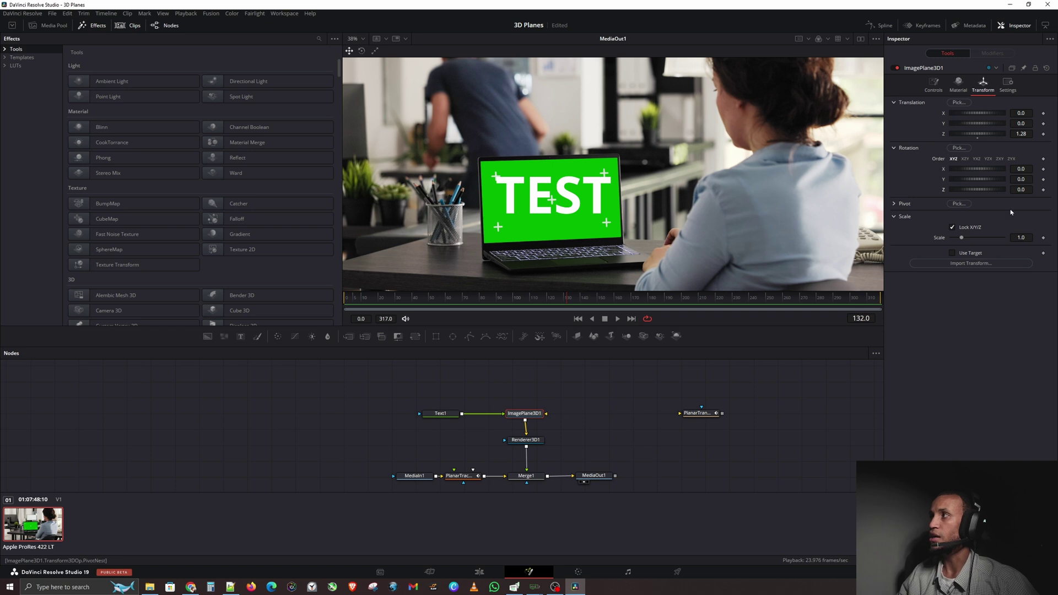
pyautogui.click(444, 415)
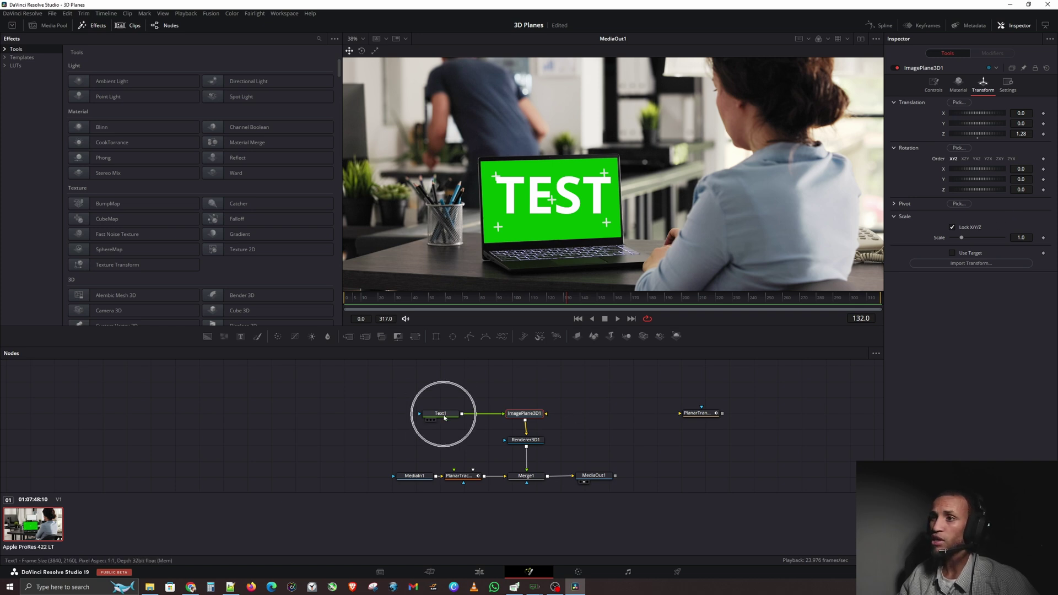
pyautogui.click(539, 414)
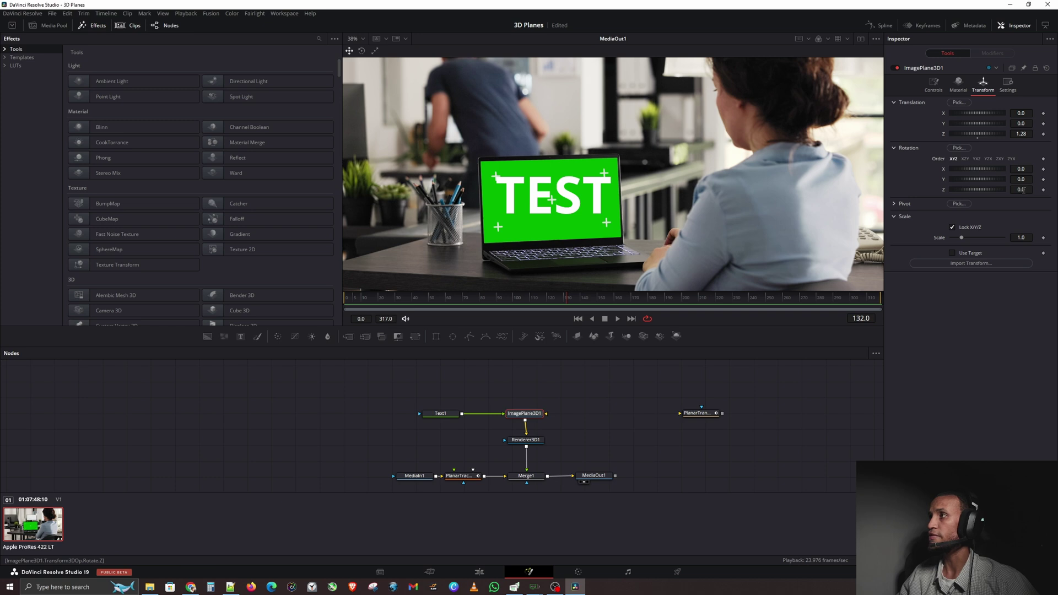
pyautogui.click(1022, 190)
pyautogui.write('0.8')
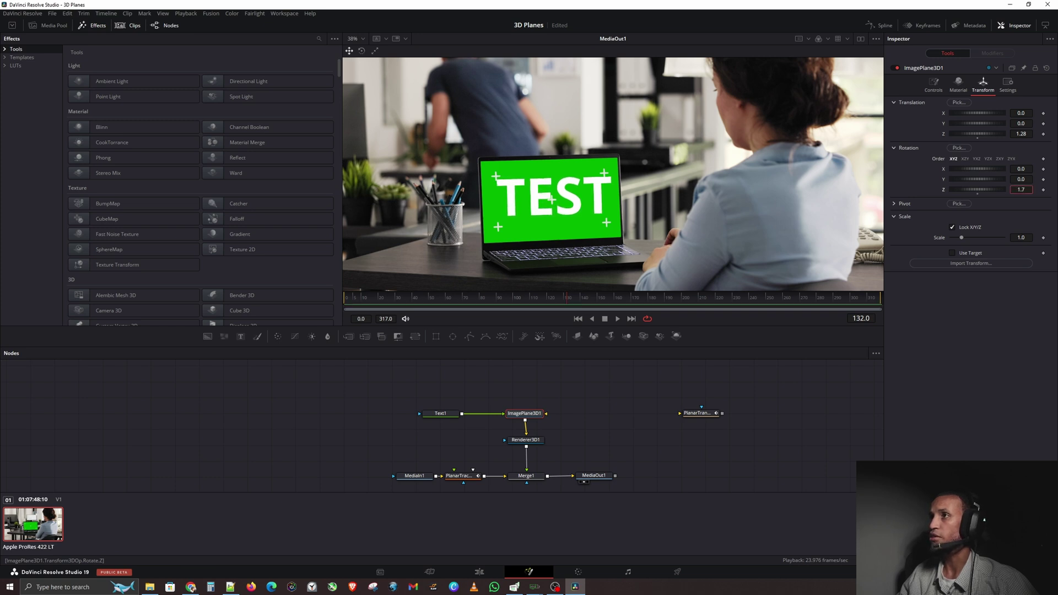
# - Try an X rotation of -0.4 on the Image Plane 3D and reset it
pyautogui.click(1021, 169)
pyautogui.write('-0.4')
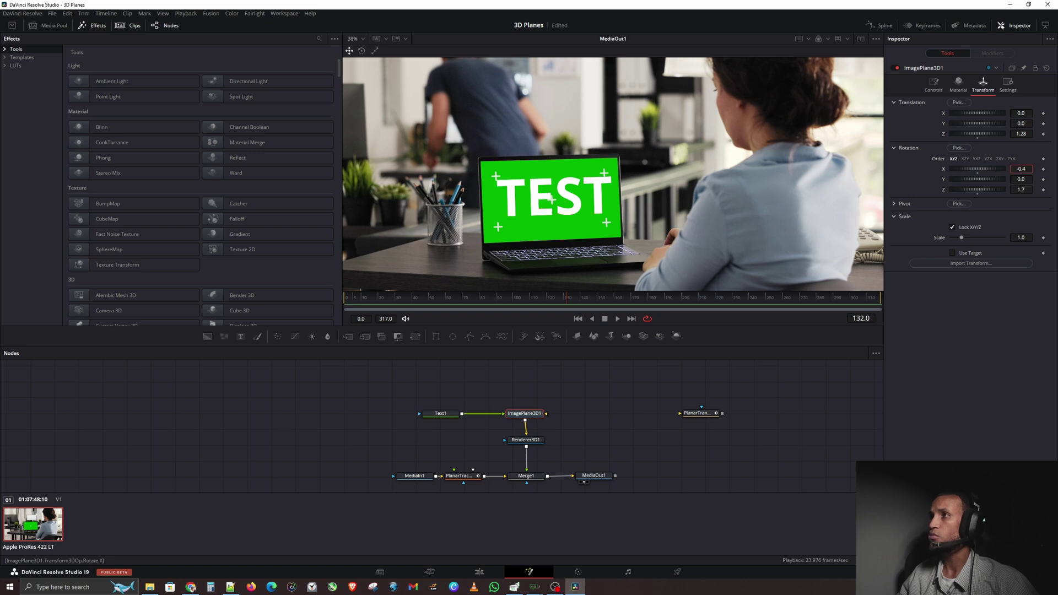
pyautogui.doubleClick(944, 170)
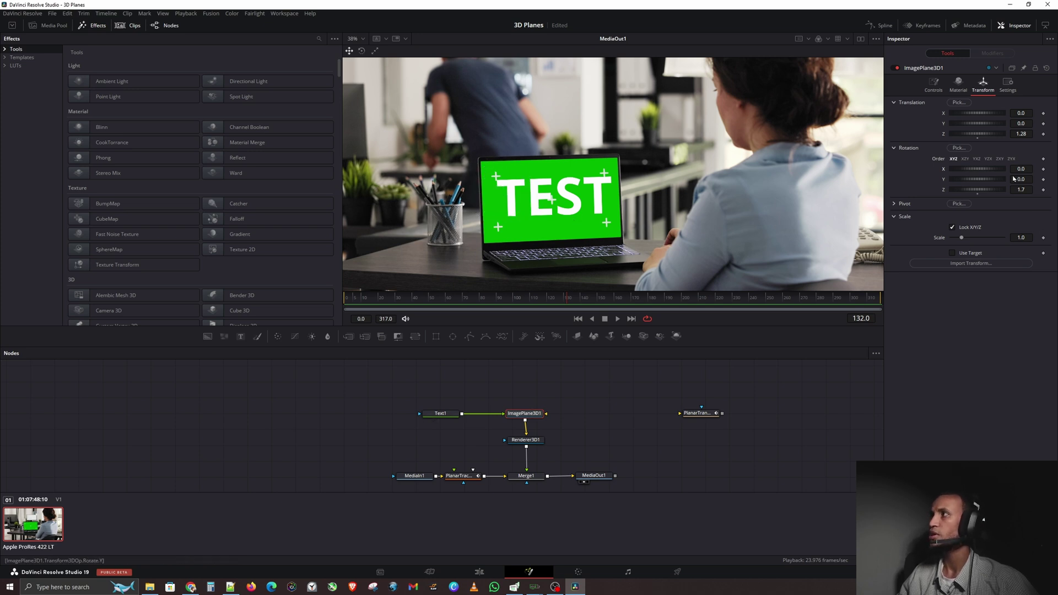
# - Set the Image Plane 3D's X and Y translation to -0.005 each and save the project
pyautogui.moveTo(1023, 114); pyautogui.dragTo(1020, 113)
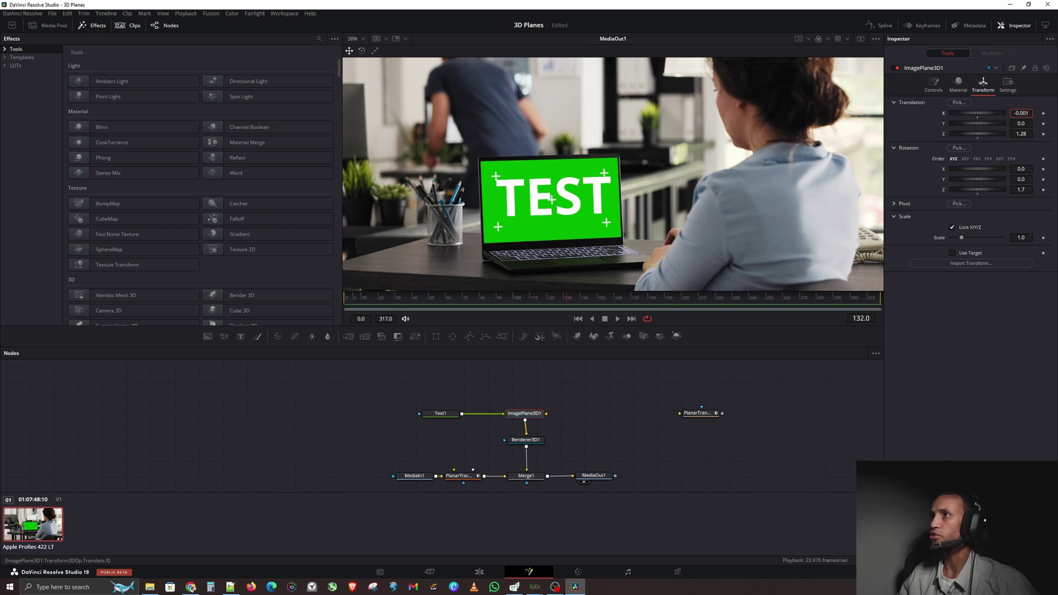
pyautogui.moveTo(1020, 113); pyautogui.dragTo(1020, 123)
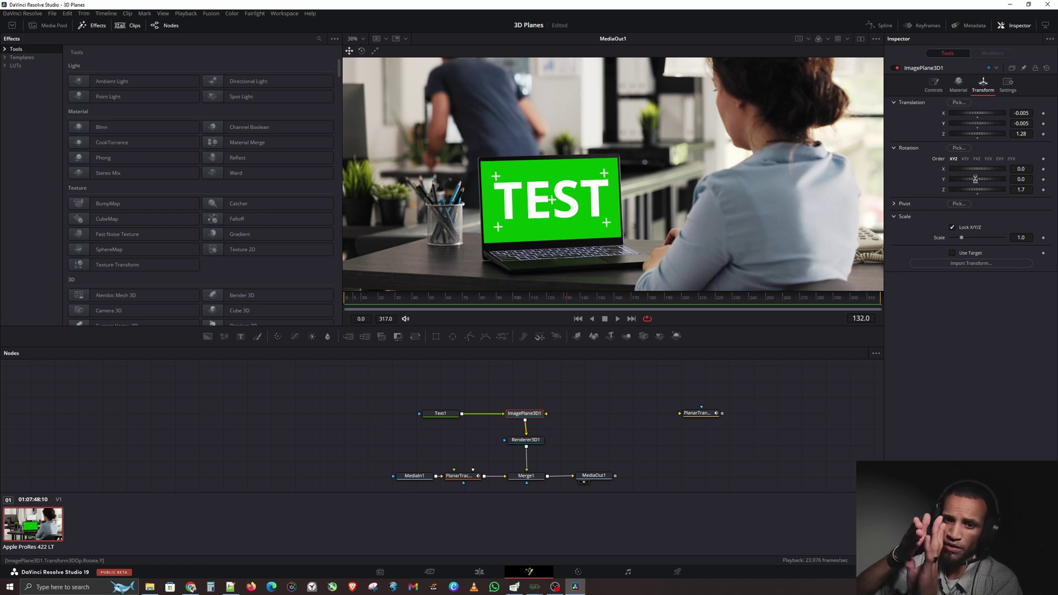
pyautogui.hotkey('ctrl', 's')
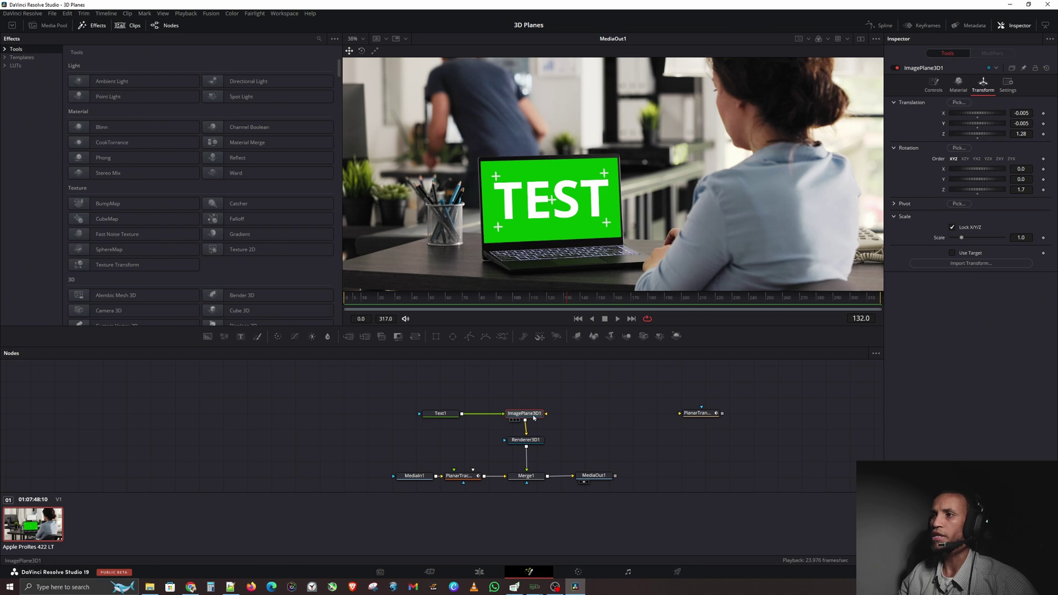
pyautogui.moveTo(530, 417); pyautogui.dragTo(532, 419)
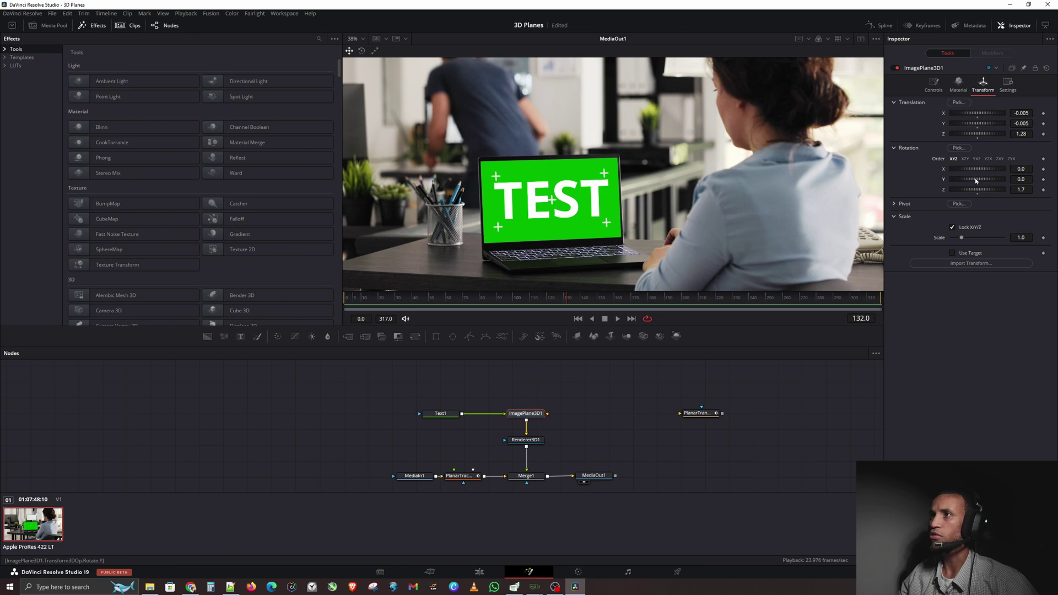
# - Set the Image Plane 3D's Y rotation to 15.7 to match the laptop screen's perspective
pyautogui.moveTo(977, 181)
pyautogui.mouseDown()
pyautogui.moveTo(965, 181)
pyautogui.moveTo(977, 183)
pyautogui.mouseUp()
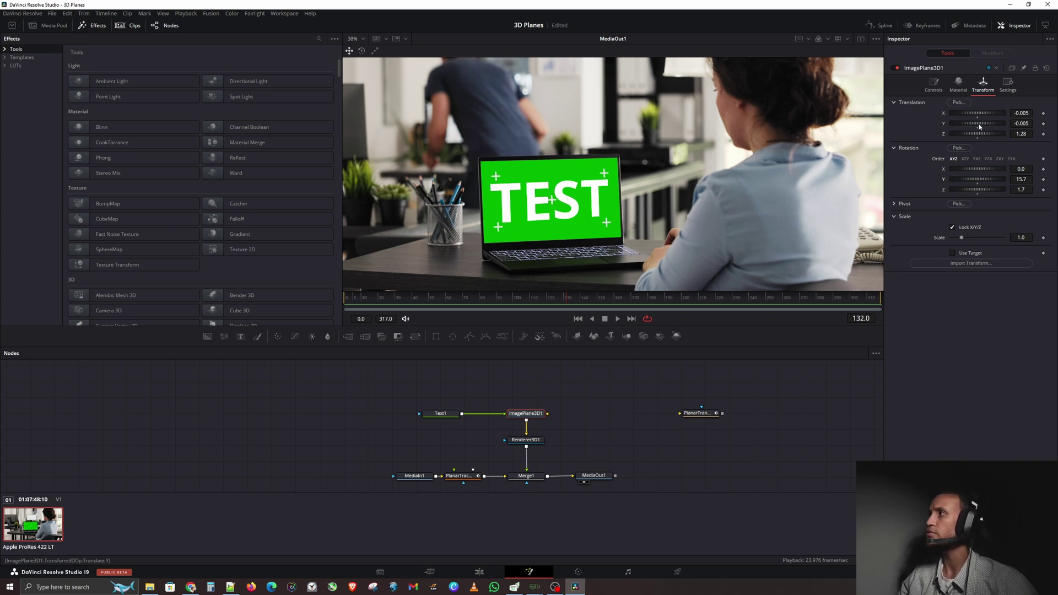
pyautogui.moveTo(975, 114); pyautogui.dragTo(974, 114)
pyautogui.hotkey('ctrl', 'z')
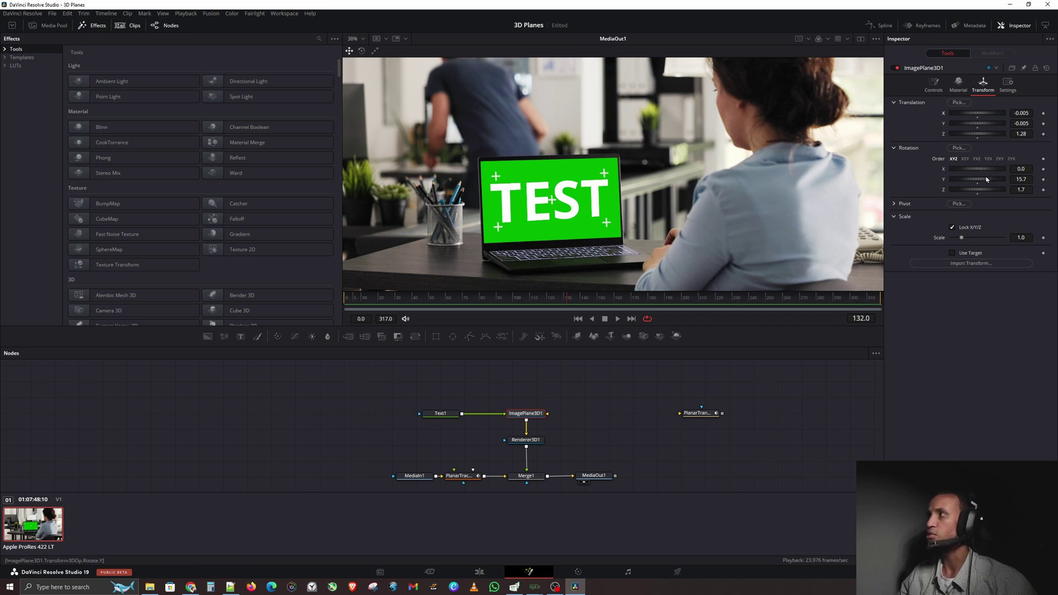
pyautogui.doubleClick(1018, 179)
pyautogui.write('14.7')
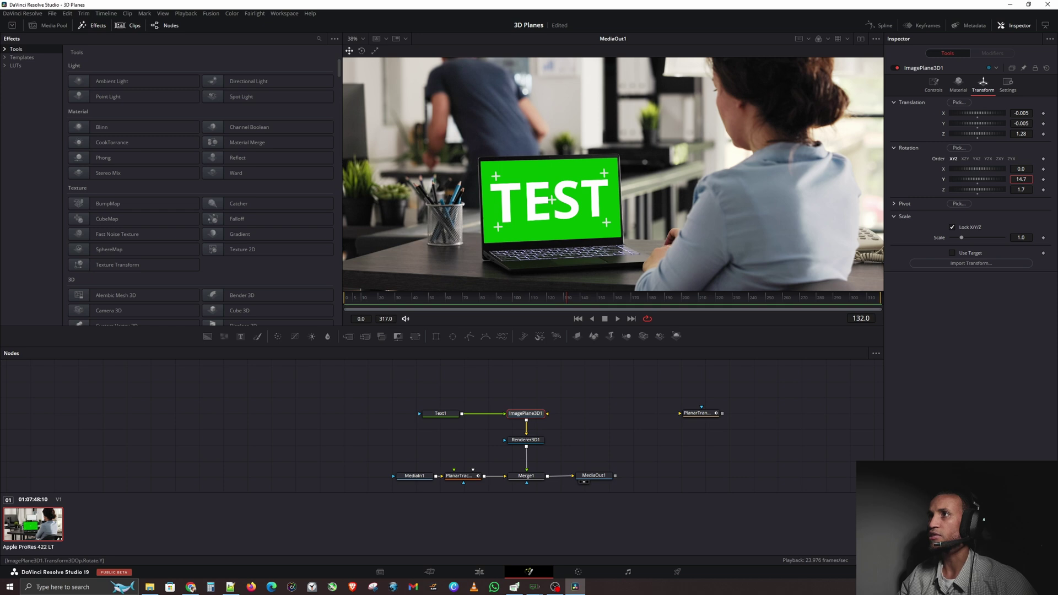
pyautogui.write('14.510.6')
pyautogui.press('Up')
pyautogui.press('Up')
pyautogui.press('Up')
pyautogui.press('Up')
pyautogui.press('Up')
pyautogui.press('Up')
pyautogui.press('Up')
pyautogui.press('Up')
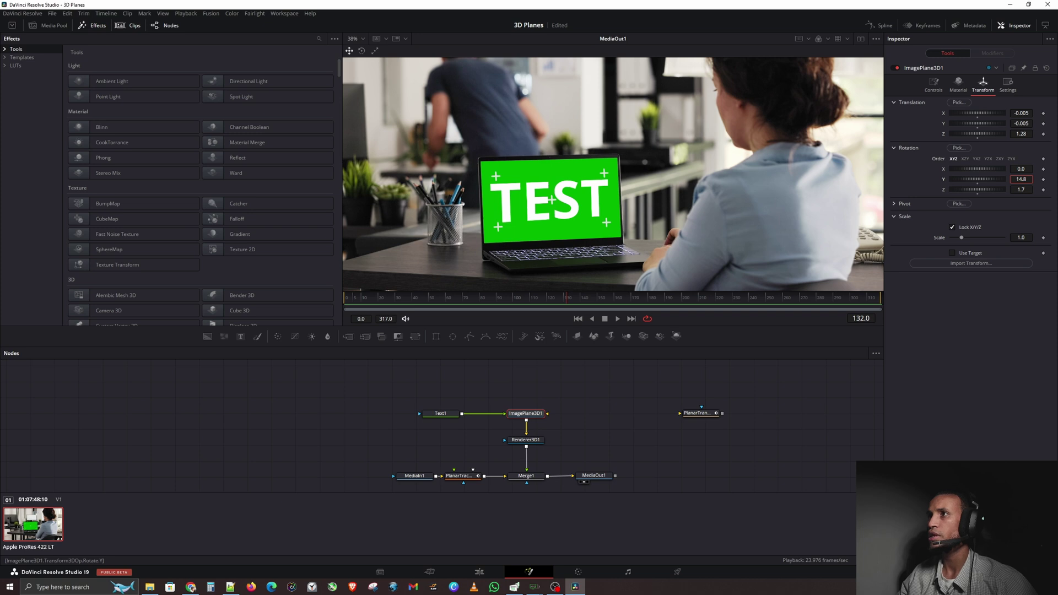
# - Set the Image Plane 3D's Z rotation to 1.3 and save the project
pyautogui.press('Tab')
pyautogui.press('Down')
pyautogui.press('Down')
pyautogui.press('Down')
pyautogui.press('Down')
pyautogui.press('Down')
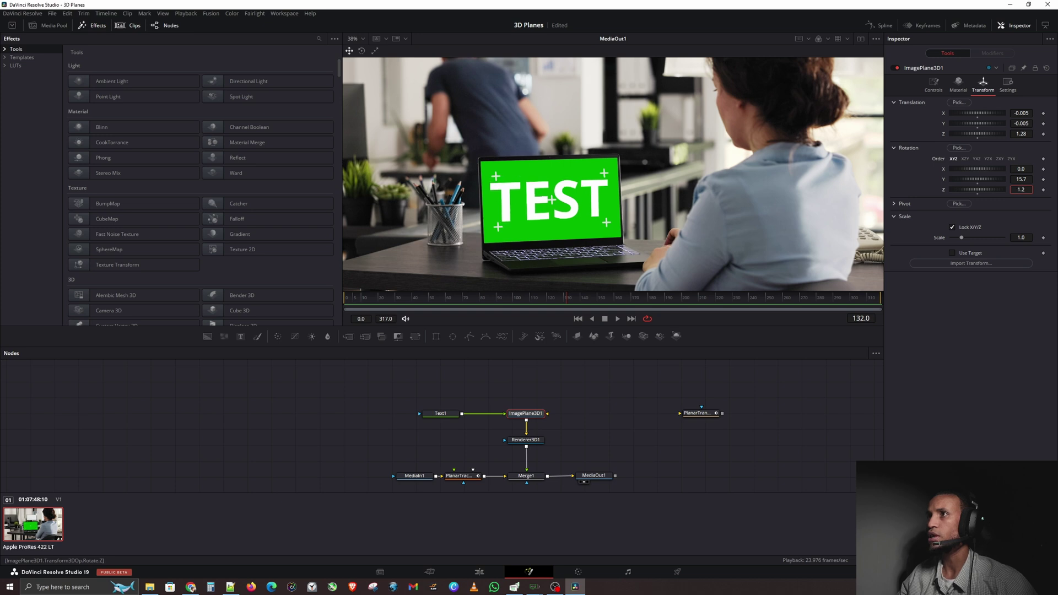
pyautogui.press('Up')
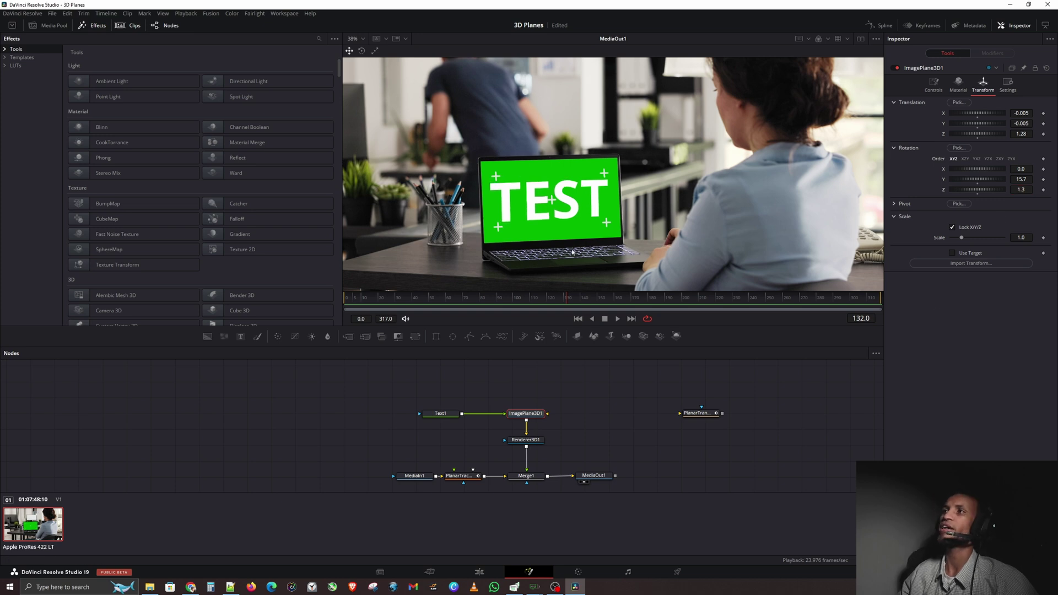
pyautogui.scroll(-2, 573, 209)
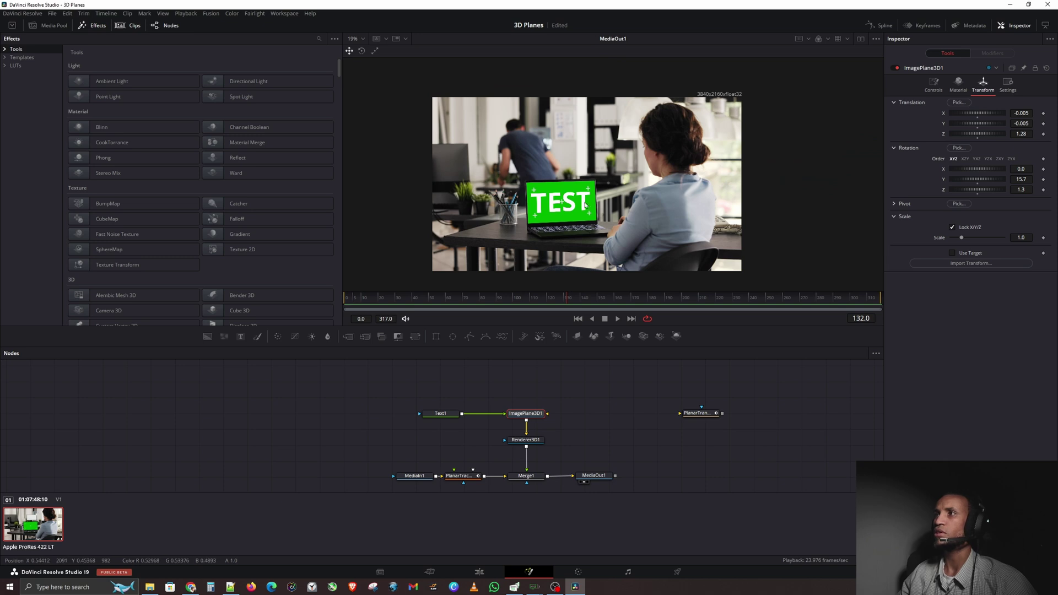
pyautogui.scroll(1, 600, 236)
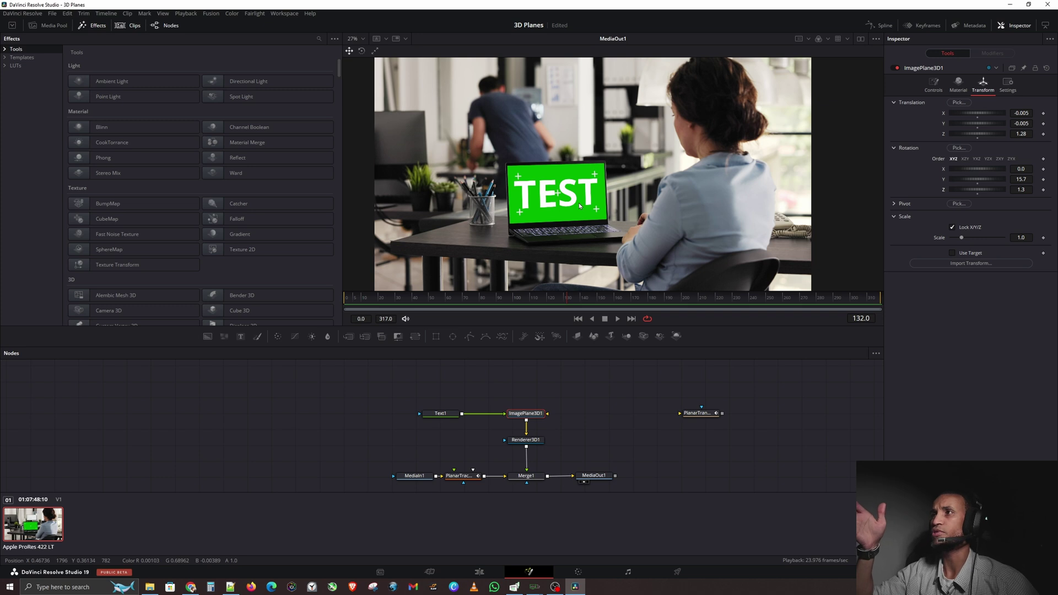
pyautogui.hotkey('ctrl', 's')
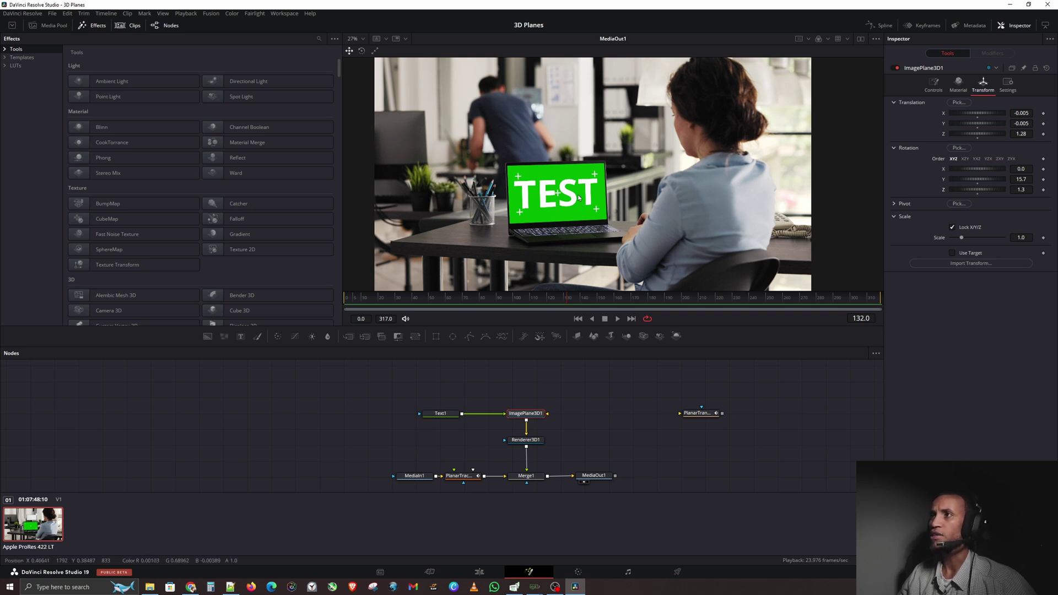
# - Insert the Planar Transform node between the Renderer 3D and the Merge, and stack the image plane, renderer and transform vertically above the Merge
pyautogui.moveTo(704, 418); pyautogui.dragTo(535, 473)
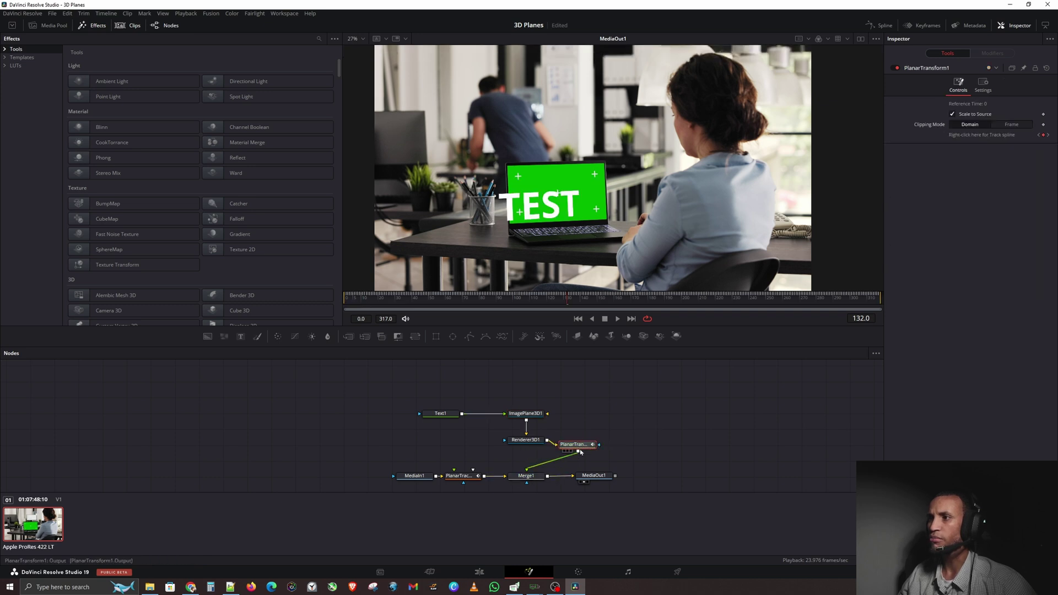
pyautogui.moveTo(586, 447); pyautogui.dragTo(528, 405)
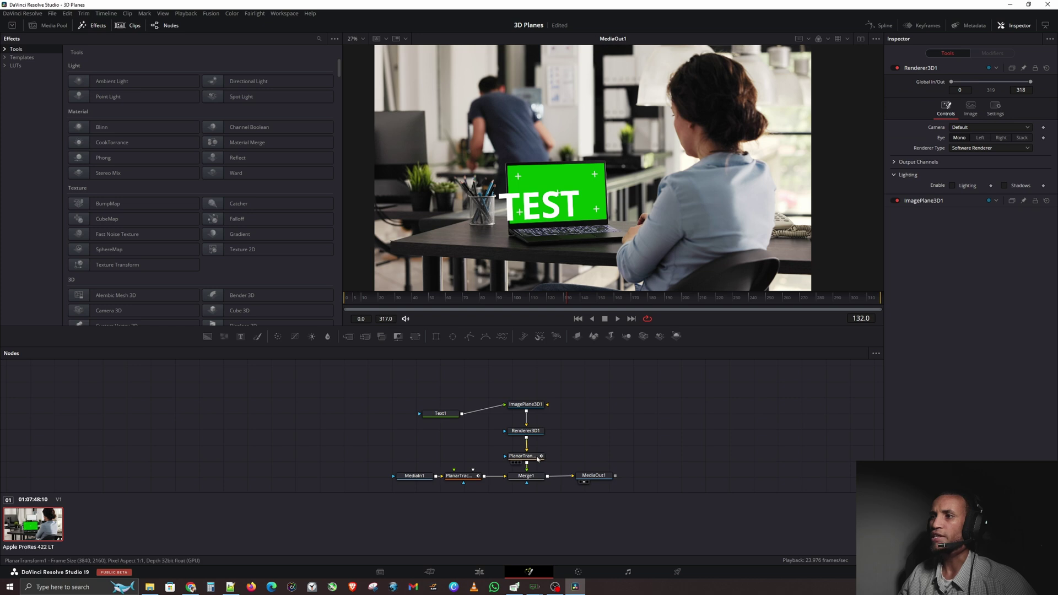
# - Set the Image Plane 3D's X translation to 0.037 and Y translation to 0.022 to recentre the text on the green screen
pyautogui.click(538, 457)
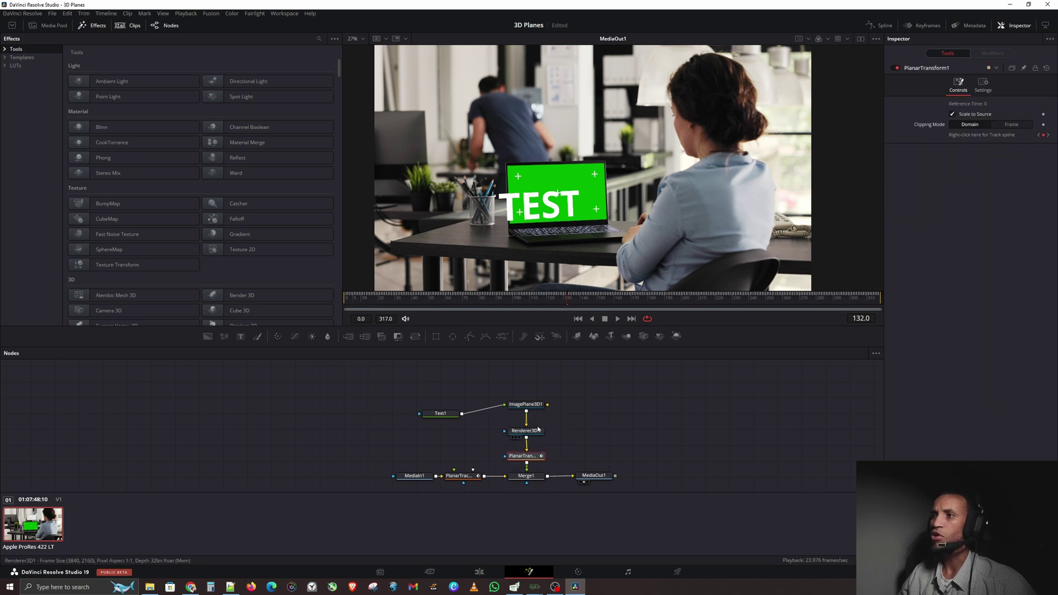
pyautogui.click(533, 406)
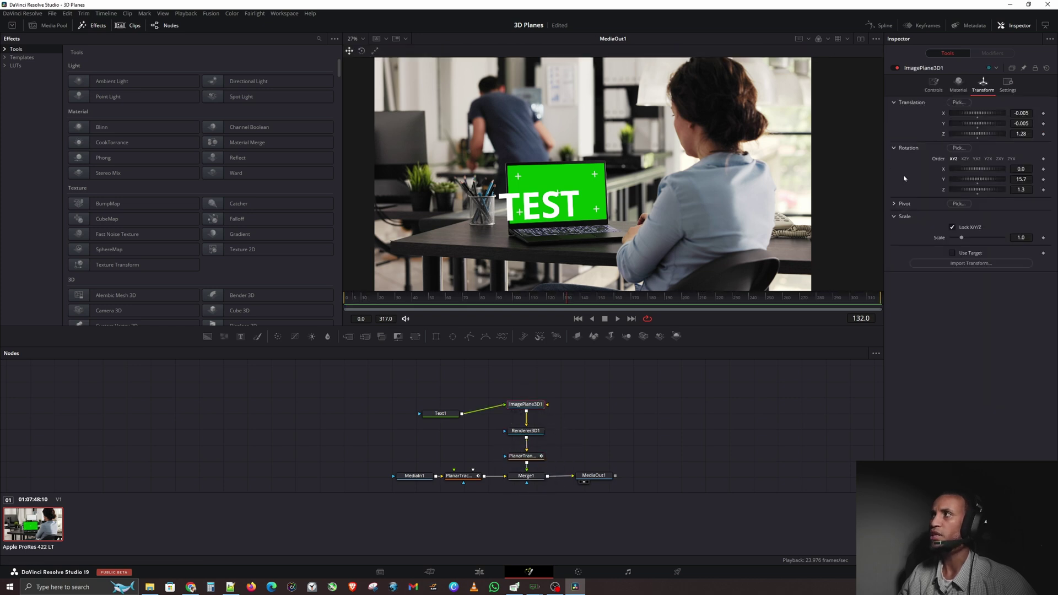
pyautogui.moveTo(1022, 124)
pyautogui.mouseDown()
pyautogui.moveTo(1040, 123)
pyautogui.moveTo(1021, 112)
pyautogui.moveTo(1039, 112)
pyautogui.moveTo(1019, 124)
pyautogui.mouseUp()
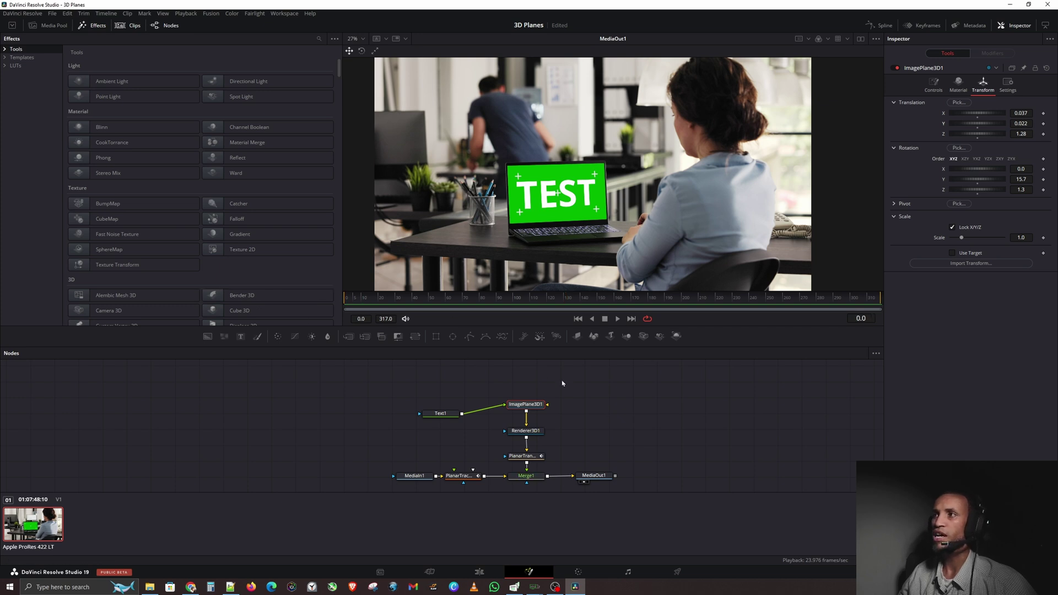
# - Play the composition from the first frame to check how the text follows the laptop screen
pyautogui.press('Home')
pyautogui.press('space')
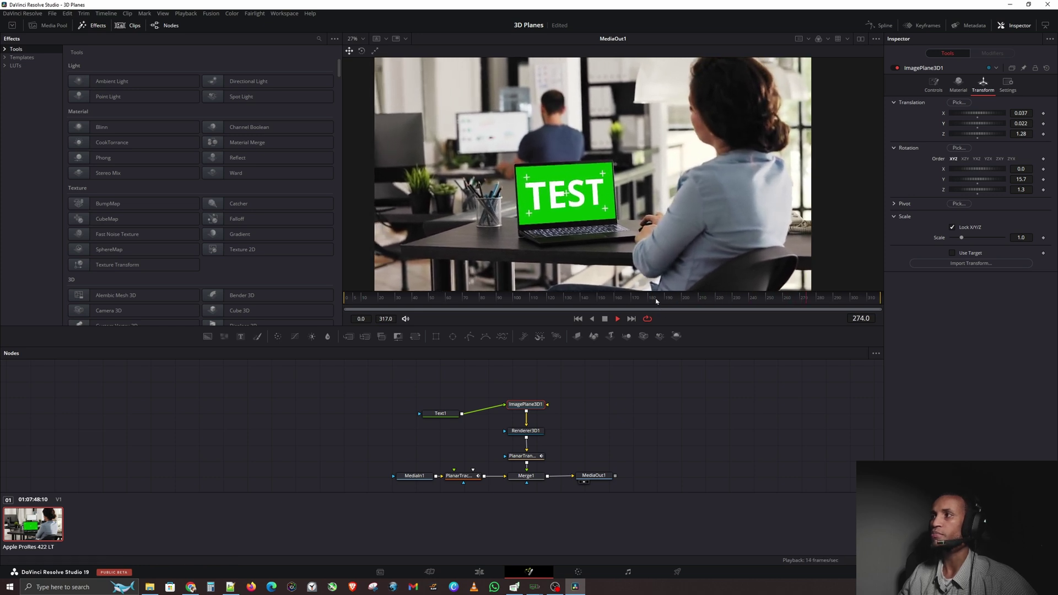
pyautogui.press('space')
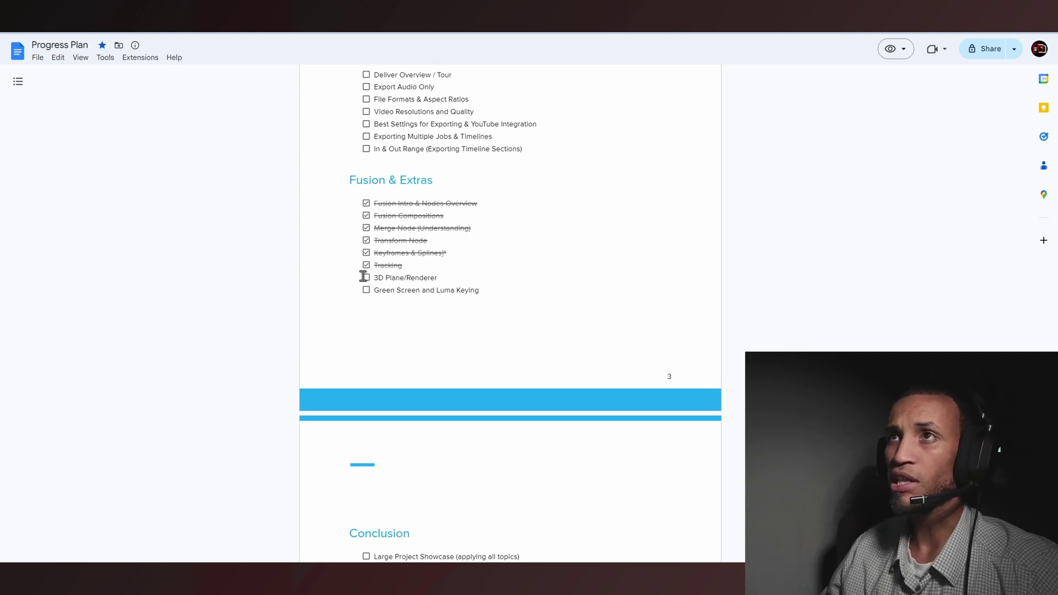
# - Switch the Progress Plan in Google Docs to editing mode and check off 3D Plane/Renderer under Fusion & Extras
pyautogui.click(903, 50)
pyautogui.click(915, 82)
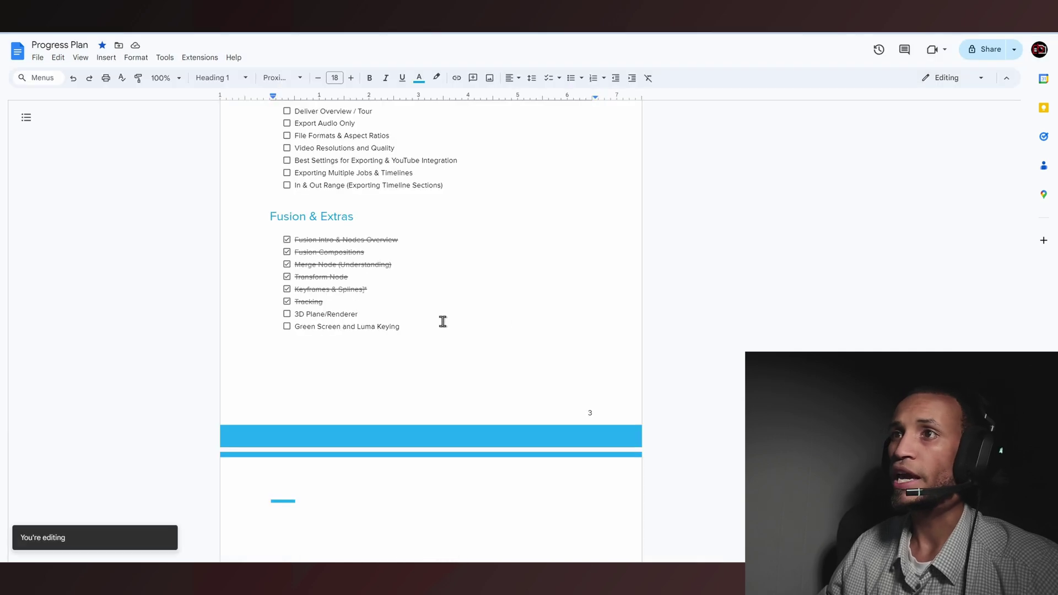
pyautogui.click(287, 314)
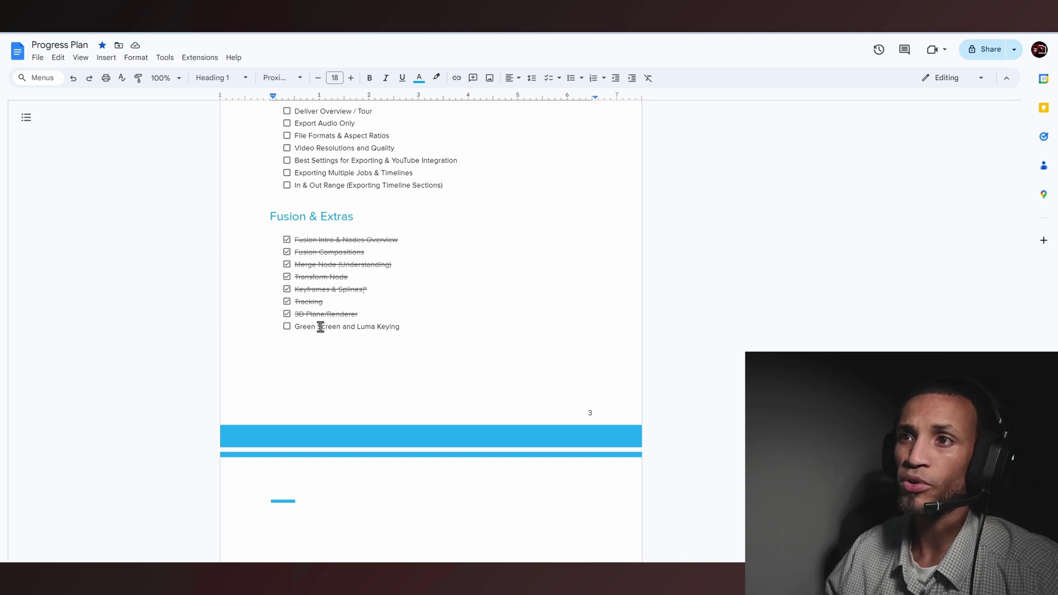
pyautogui.scroll(3, 320, 327)
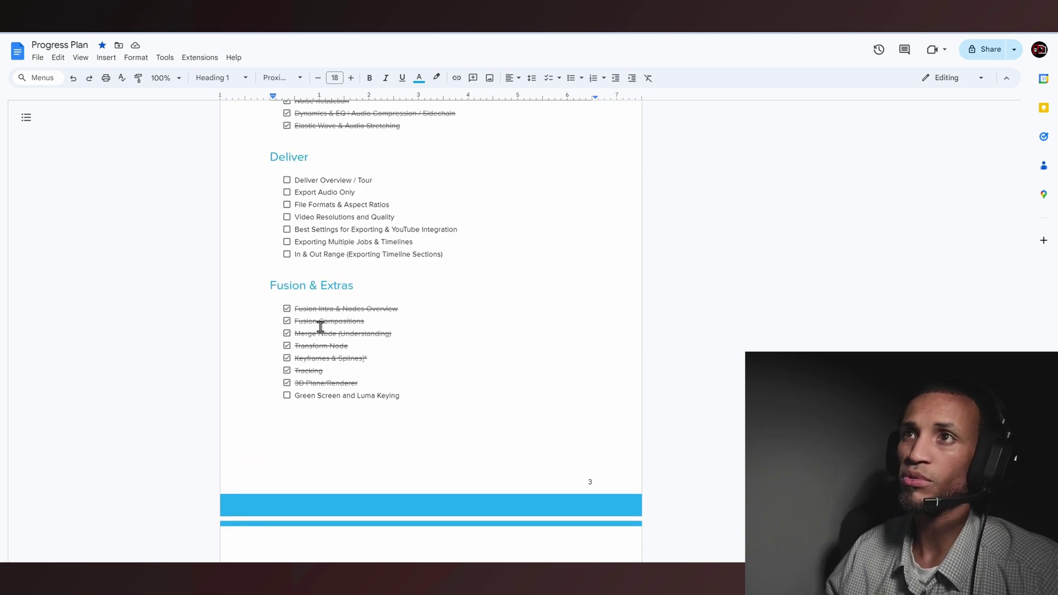
pyautogui.scroll(-4, 315, 289)
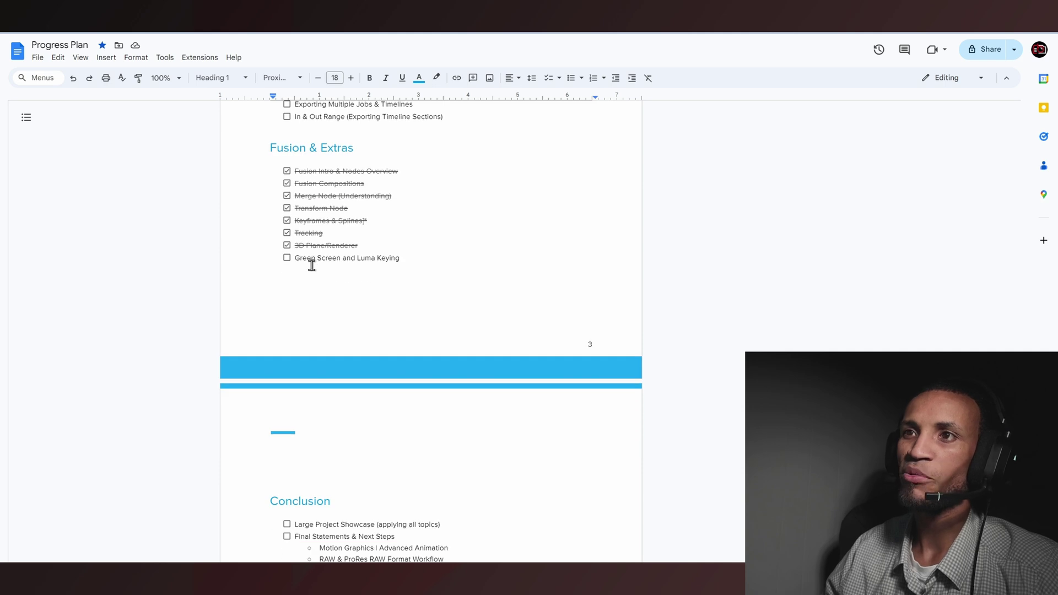
pyautogui.scroll(1, 311, 260)
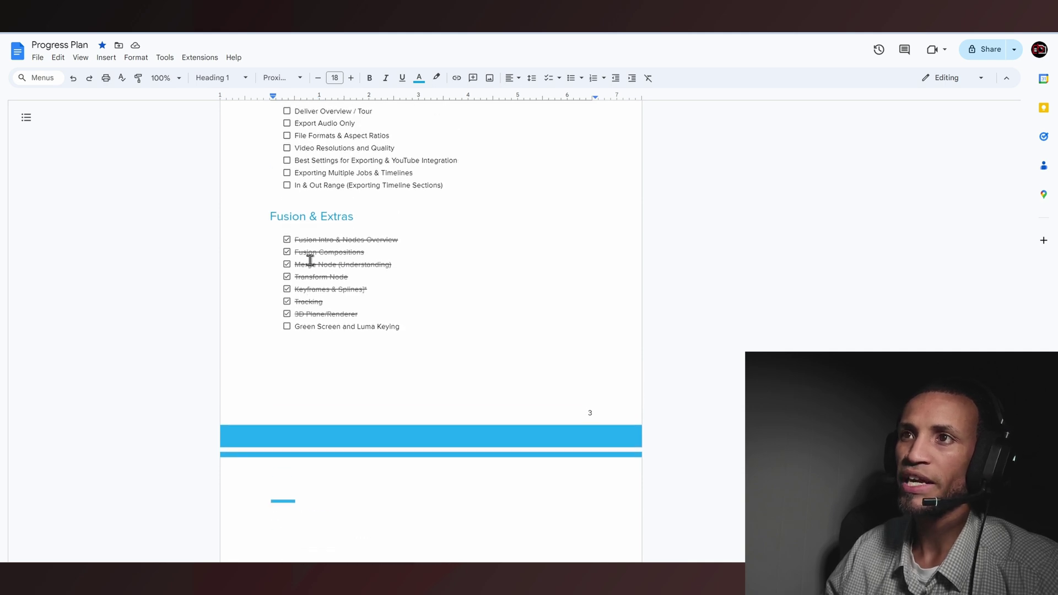